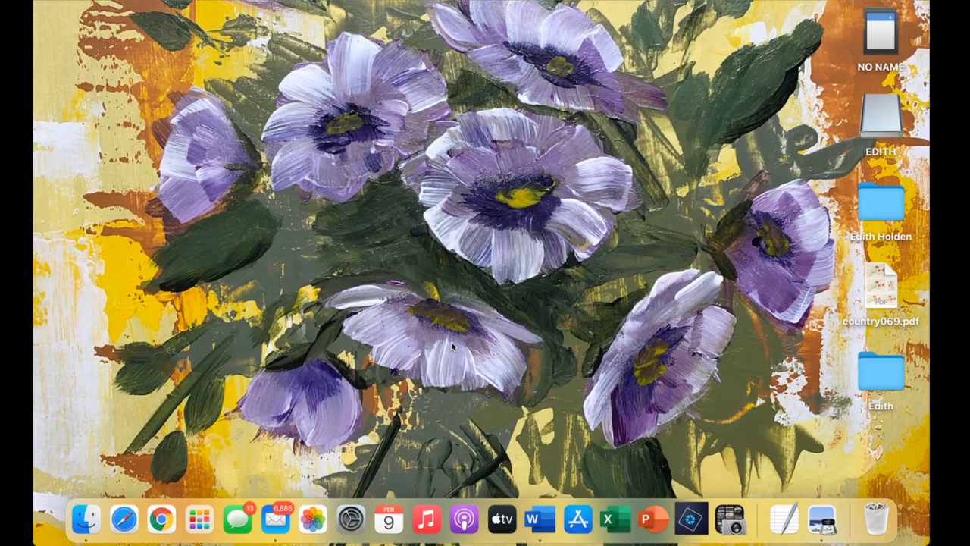
Launch Word, create a blank document, and switch its page to landscape orientation.
click(537, 516)
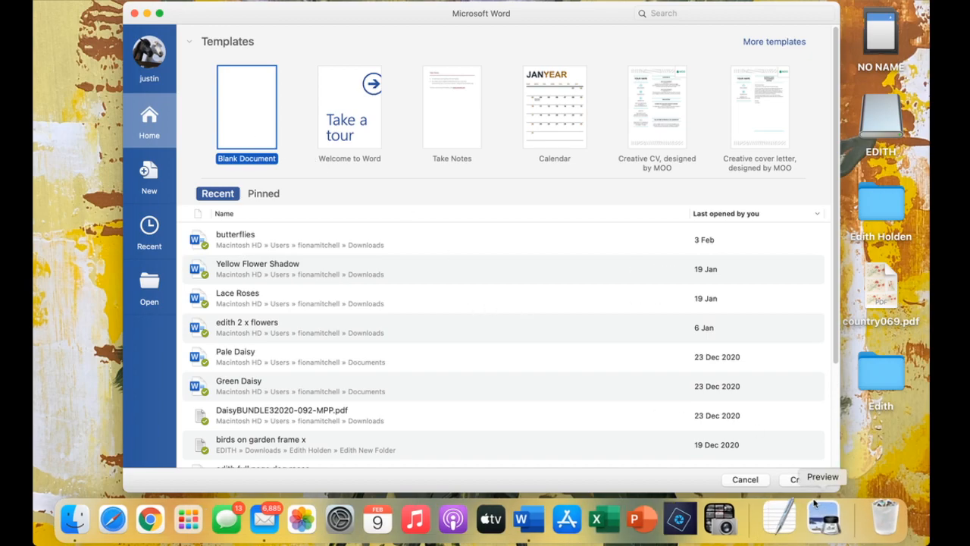
click(800, 480)
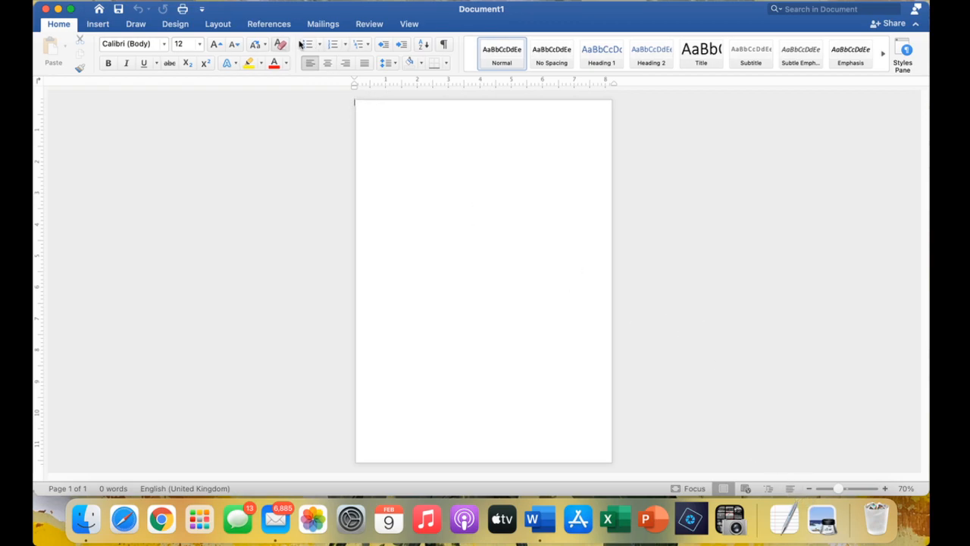
click(215, 25)
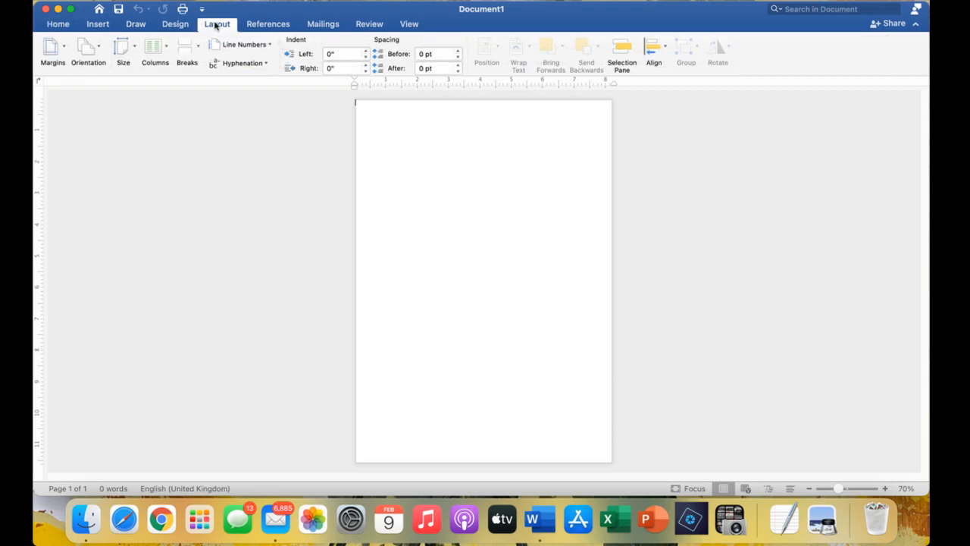
click(84, 50)
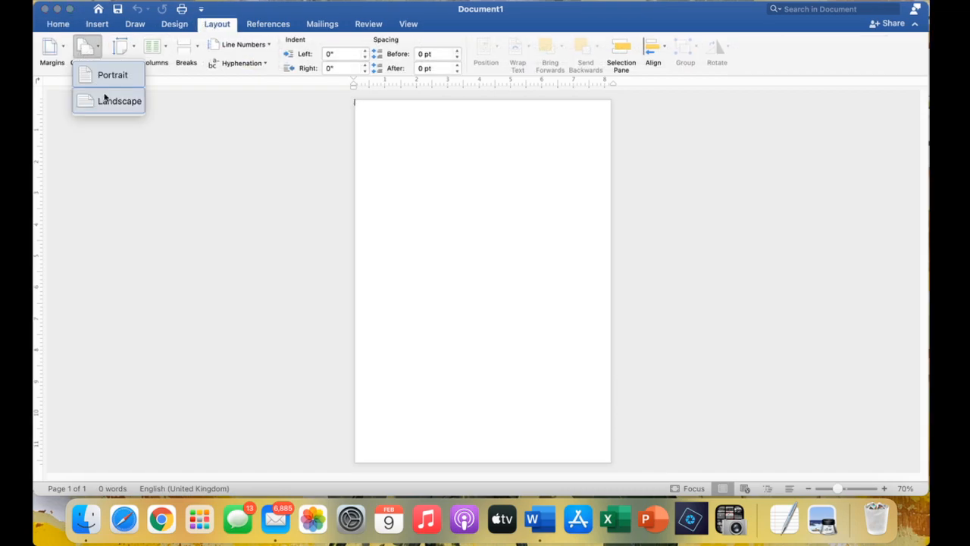
click(105, 98)
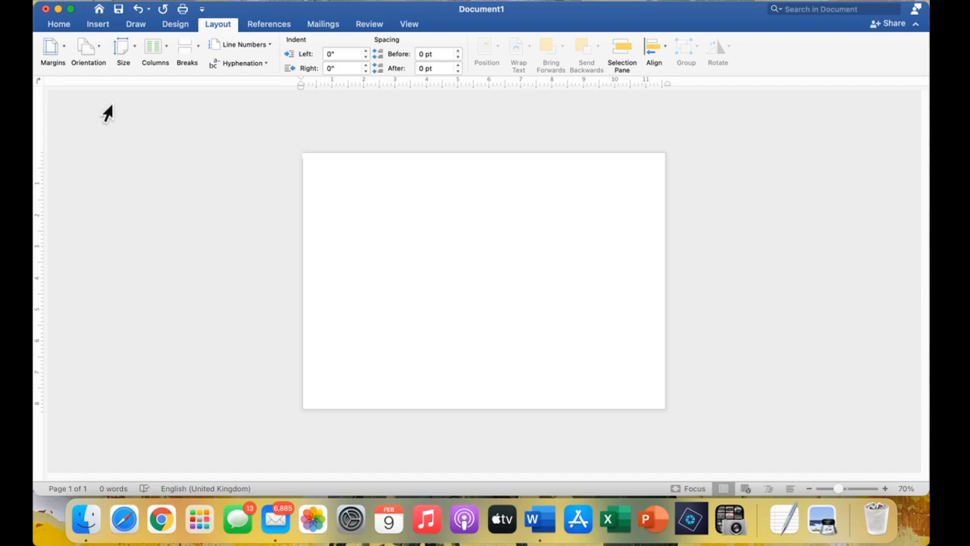
Open Downloads' french kit 3 folder in Finder and preview images ffjp9.jpg through ffjp12.jpg.
click(89, 518)
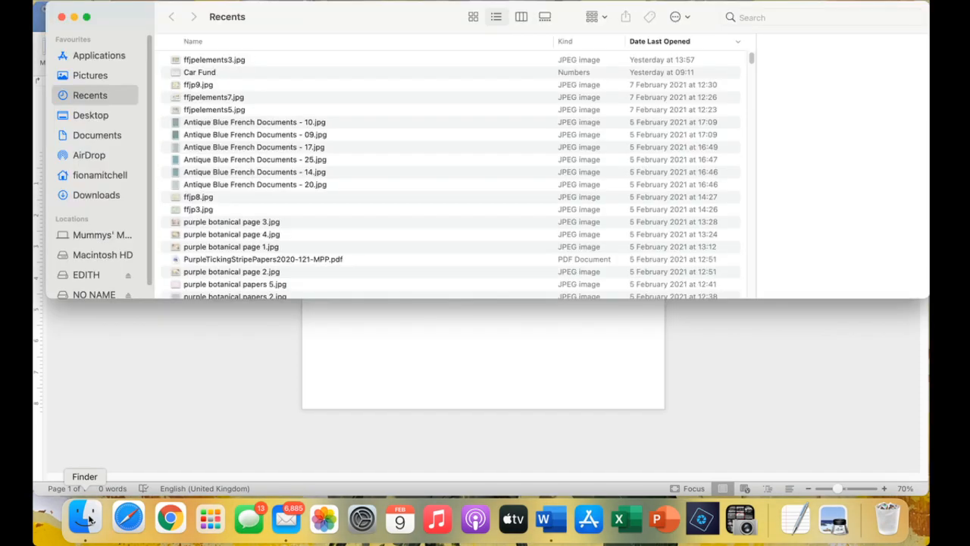
click(97, 196)
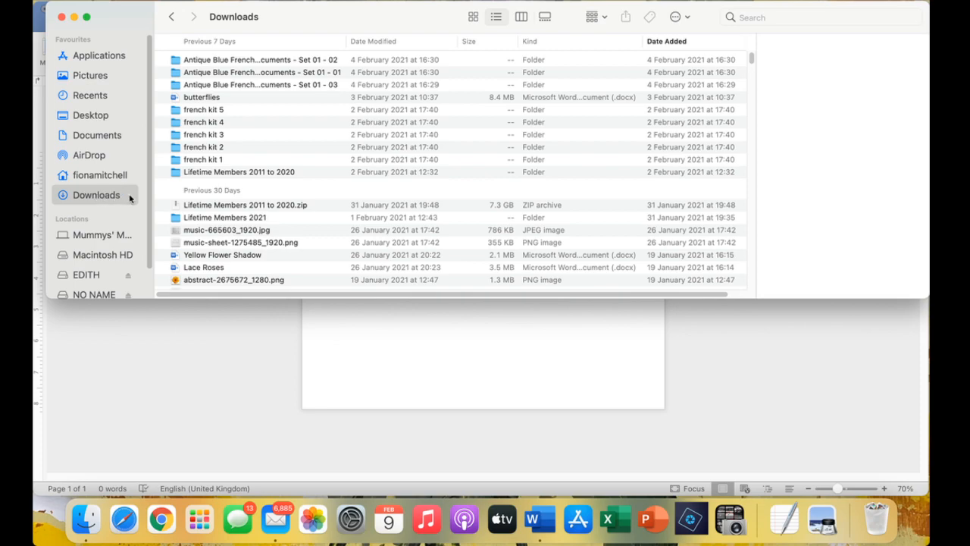
click(211, 136)
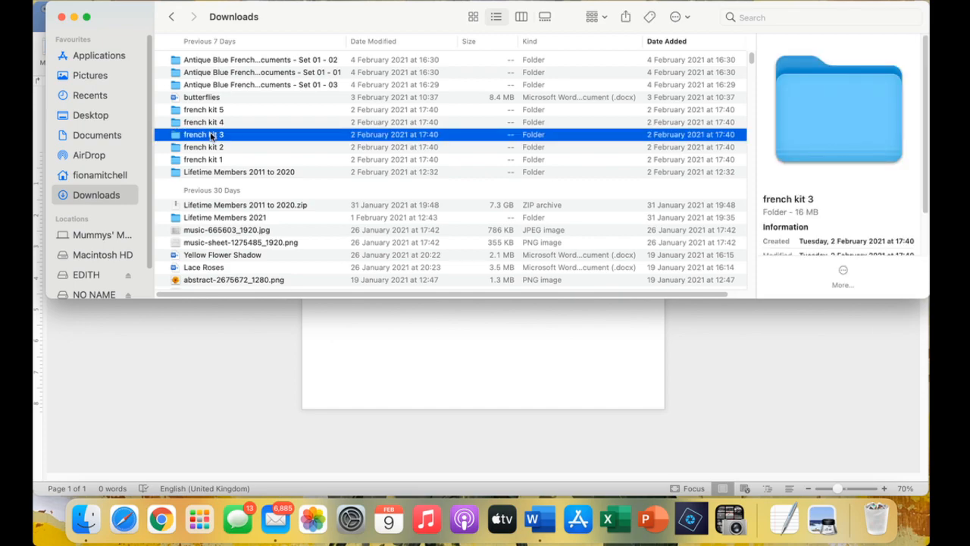
double_click(212, 135)
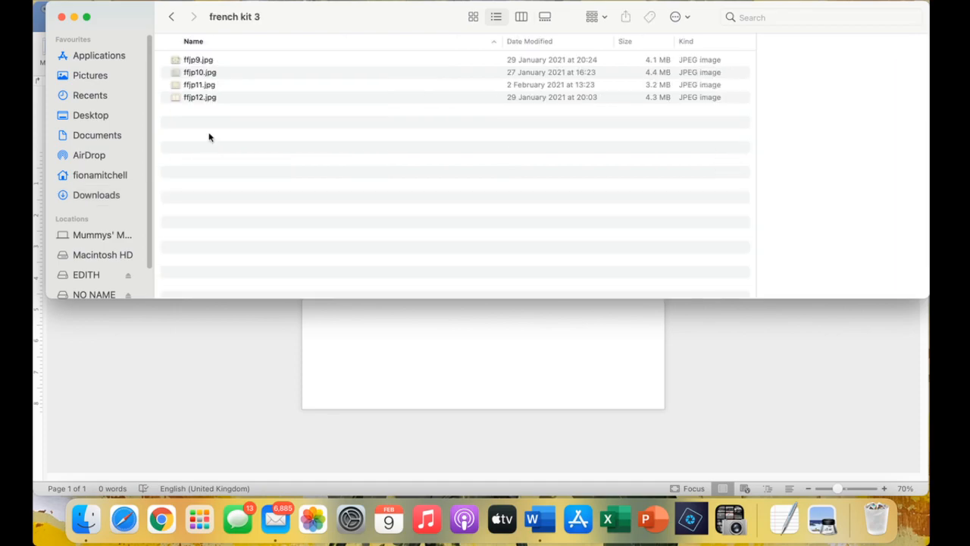
click(203, 61)
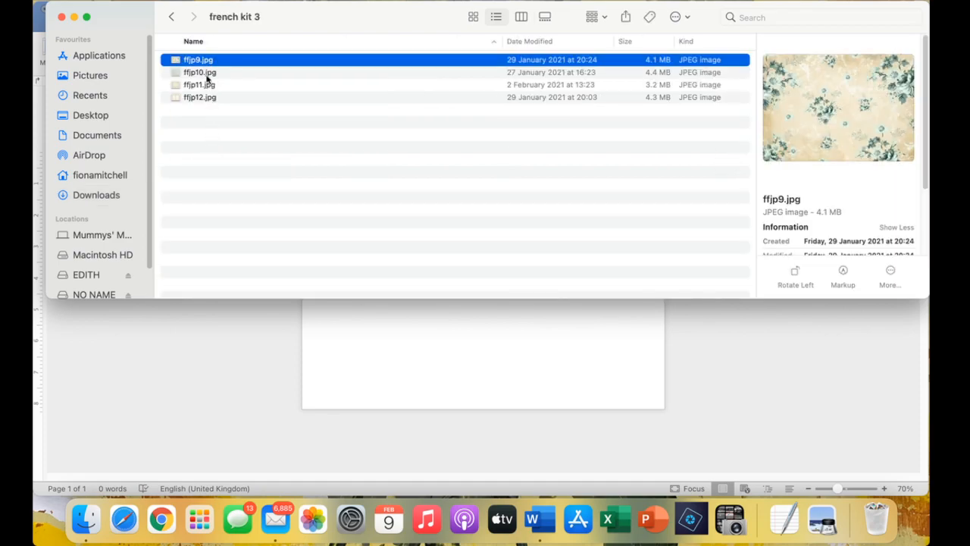
click(207, 75)
click(208, 85)
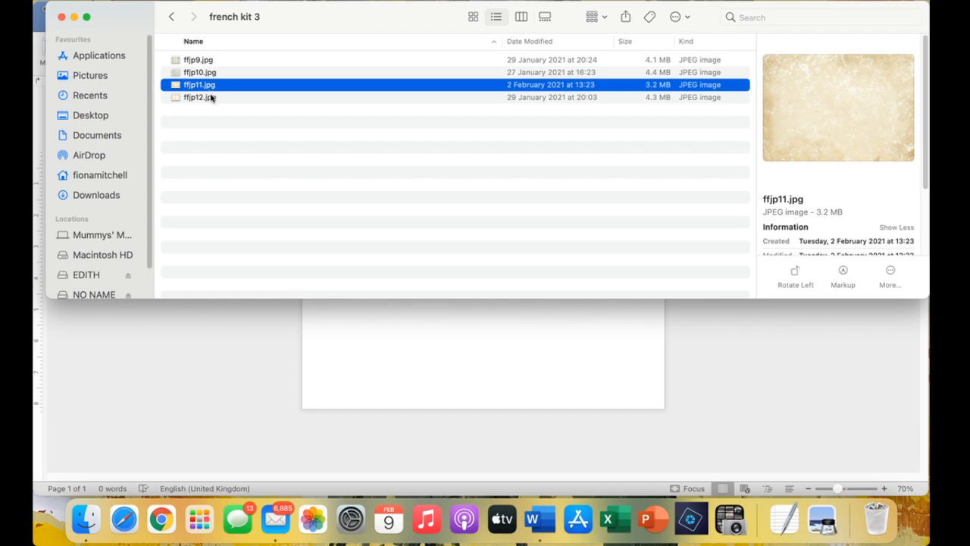
click(212, 97)
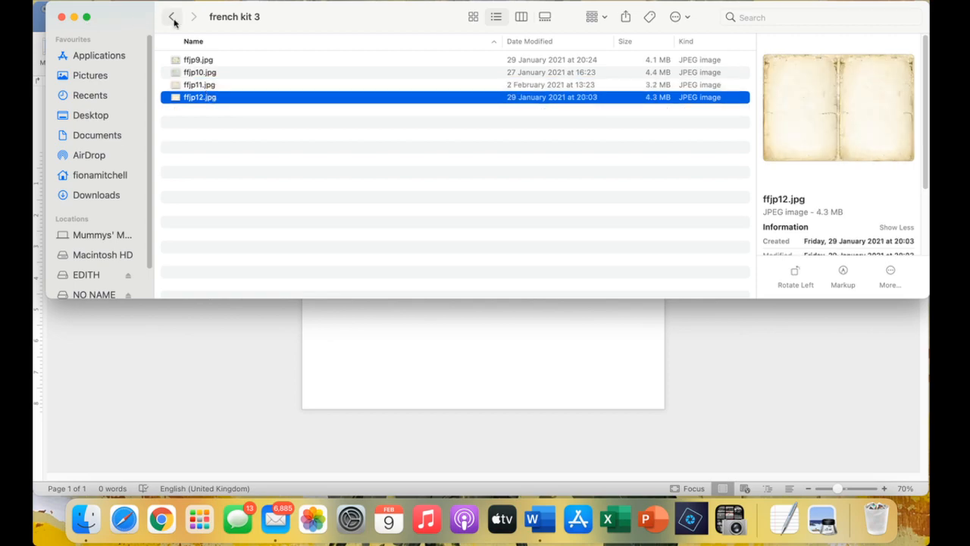
Open french kit 4, inspect ffjpelements3.jpg full size, then select it.
click(173, 18)
click(203, 123)
double_click(203, 123)
click(212, 61)
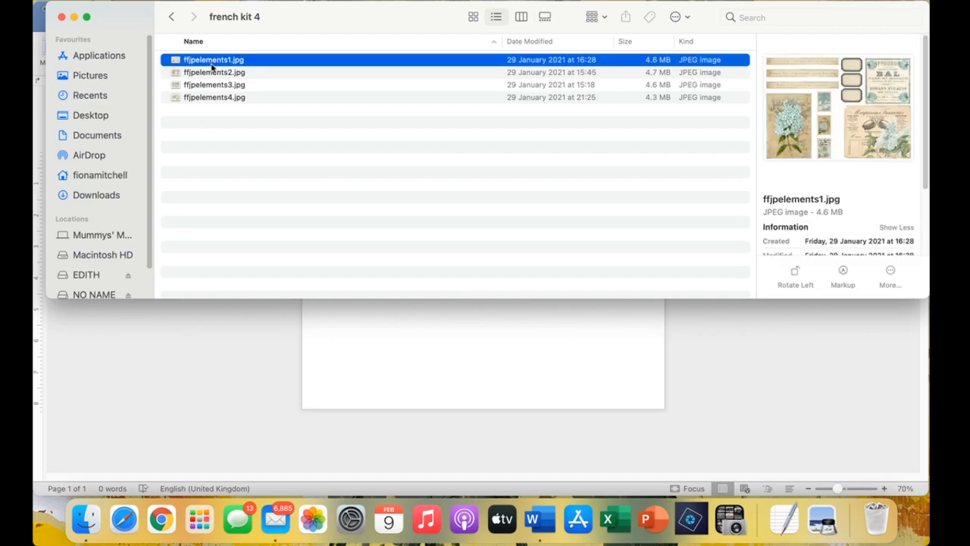
click(212, 71)
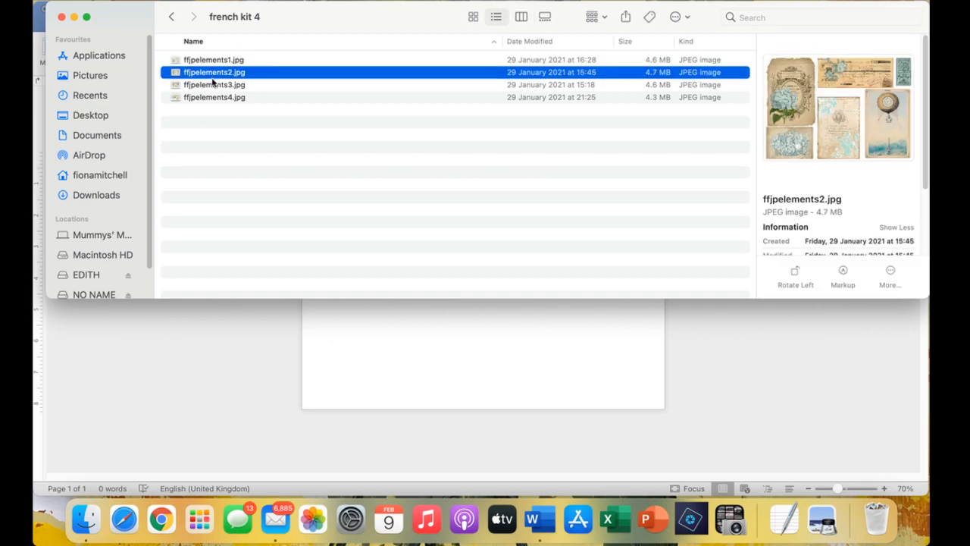
click(215, 90)
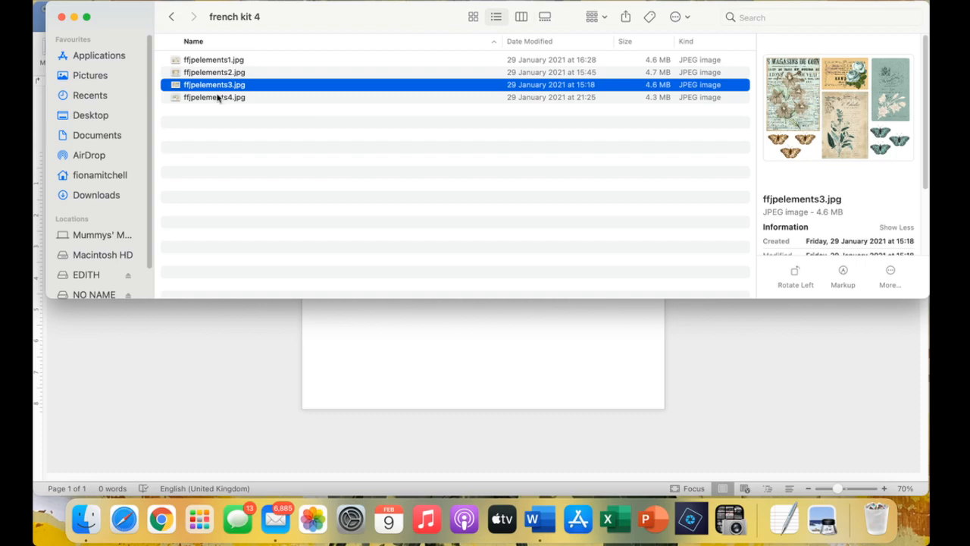
double_click(264, 87)
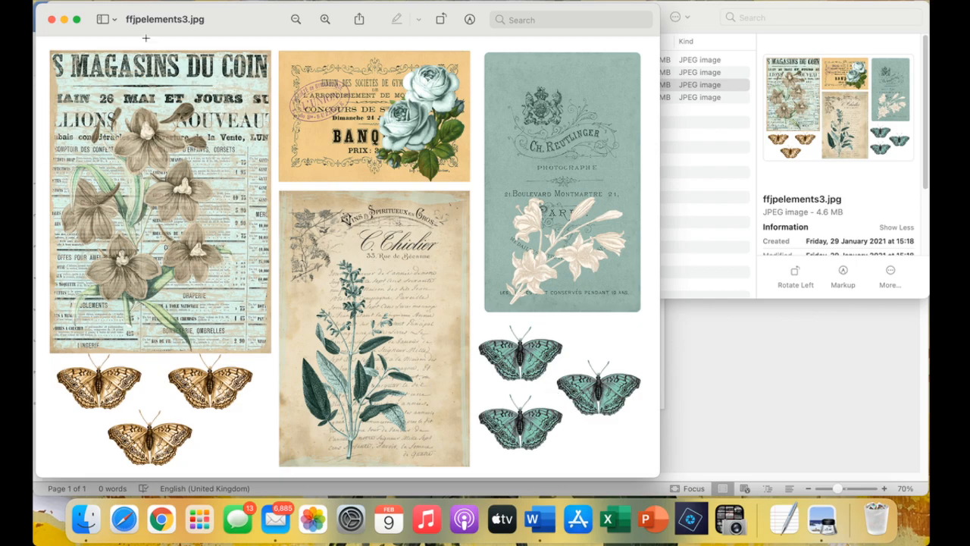
click(52, 19)
click(251, 85)
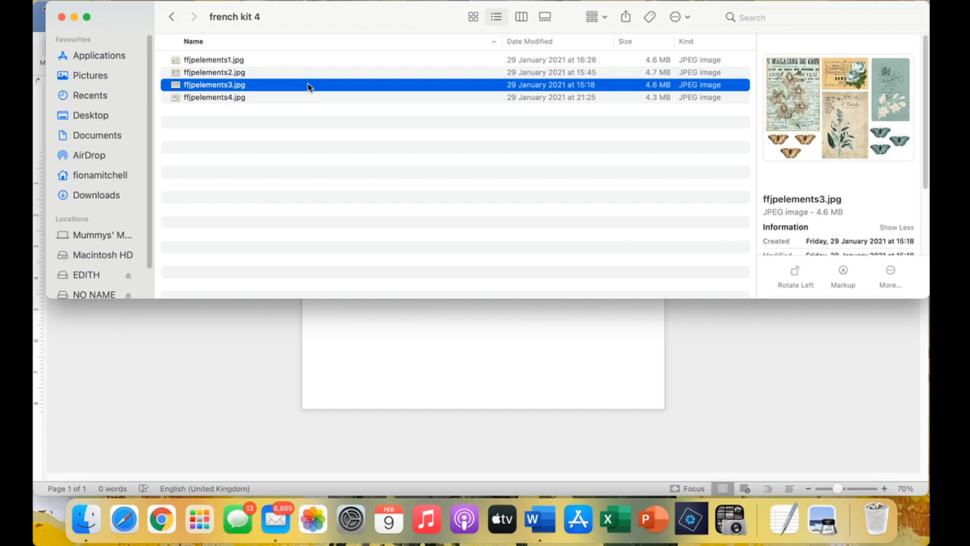
Drop ffjpelements3.jpg onto the Word page and set its wrapping to In Front of Text.
drag(309, 88, 427, 354)
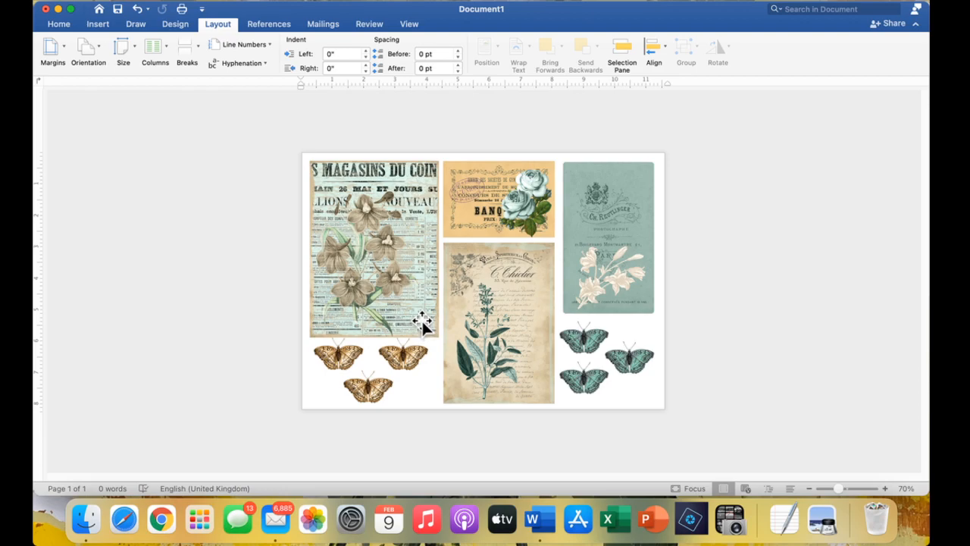
right_click(395, 226)
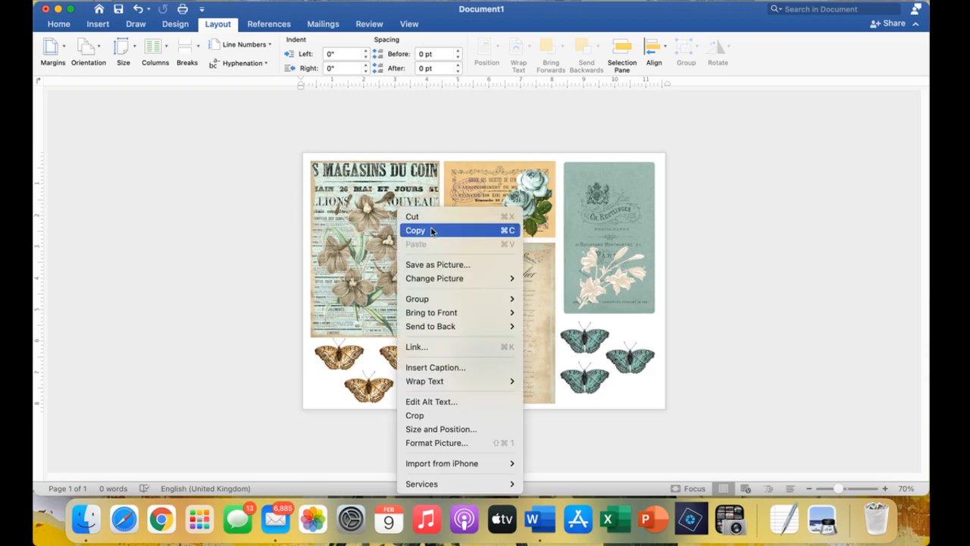
mouse_move(465, 381)
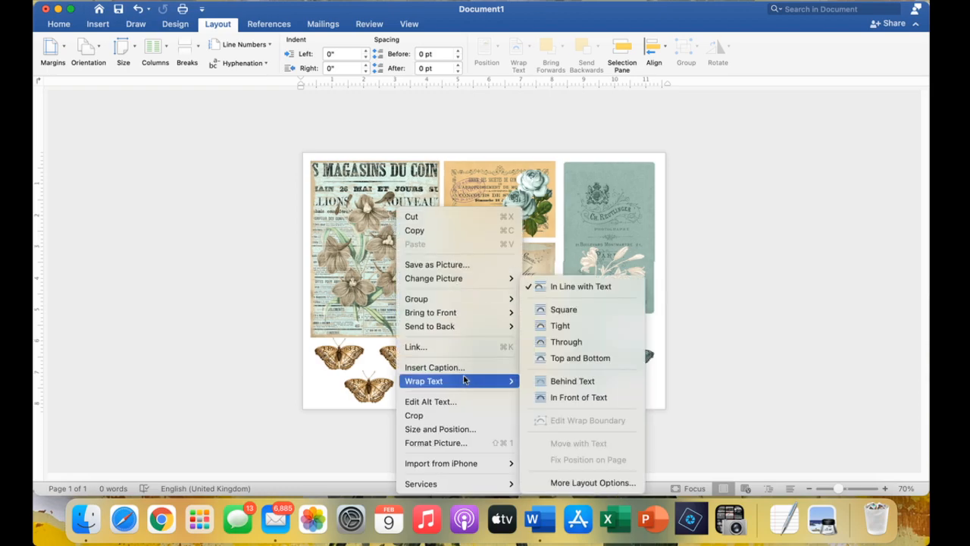
click(553, 399)
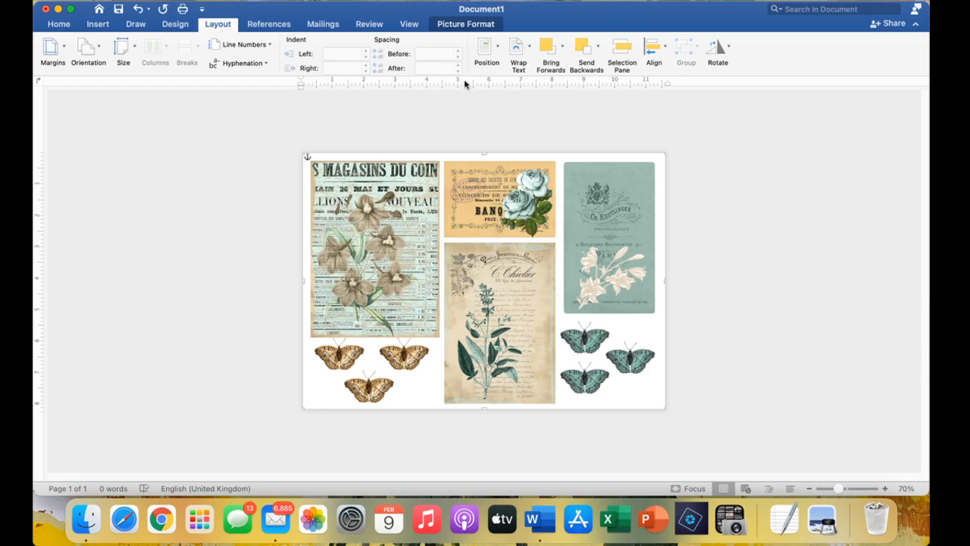
Crop the collage down to the three teal butterflies, leaving a 2.56" × 3.28" picture.
click(472, 25)
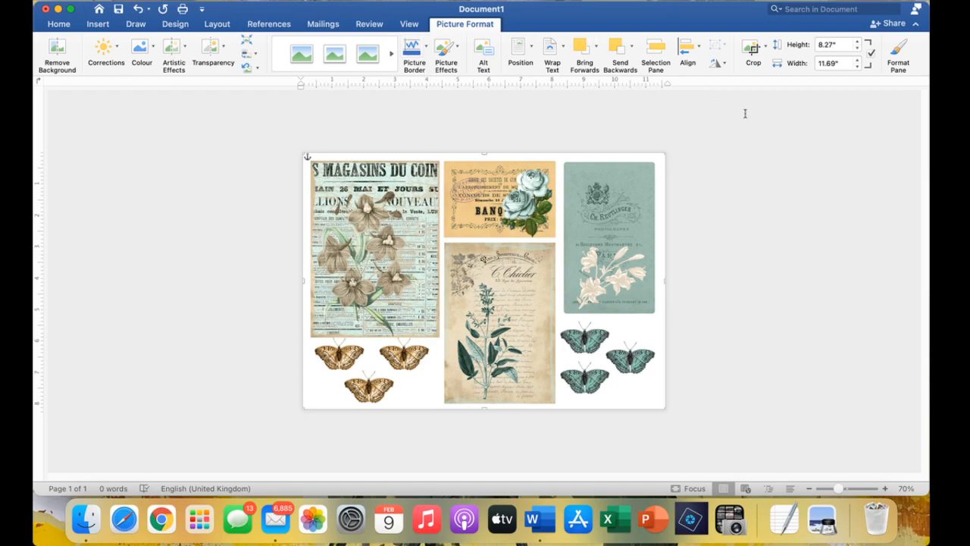
click(750, 49)
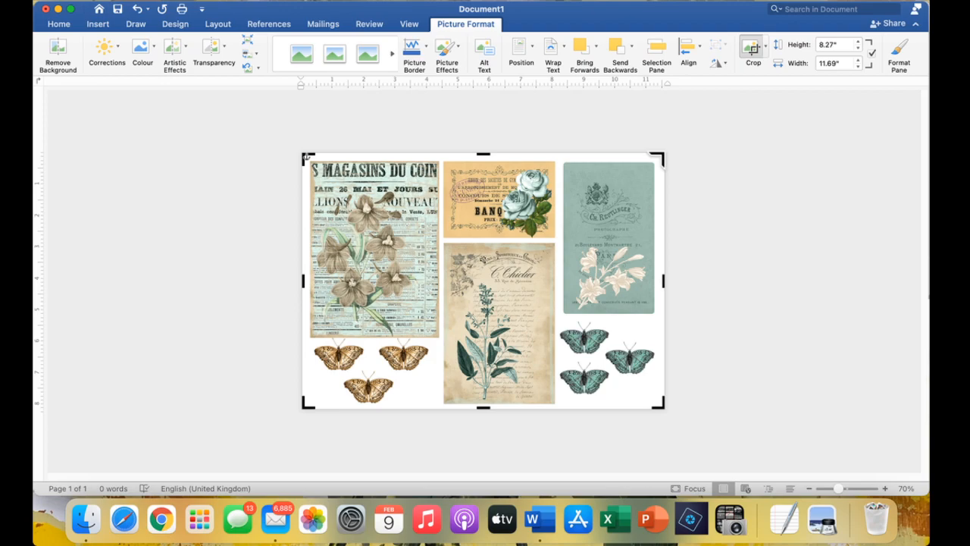
drag(658, 156, 657, 316)
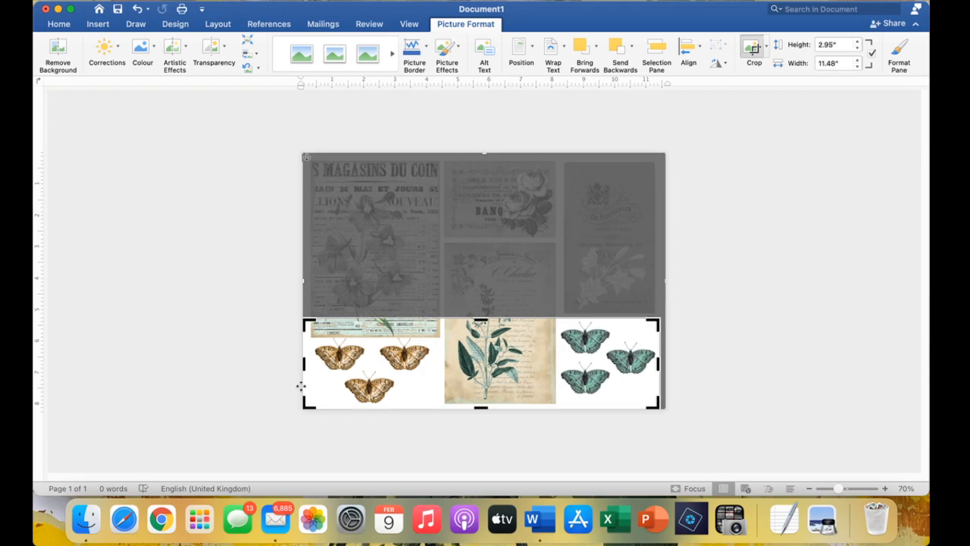
drag(303, 404, 556, 399)
drag(557, 395, 554, 395)
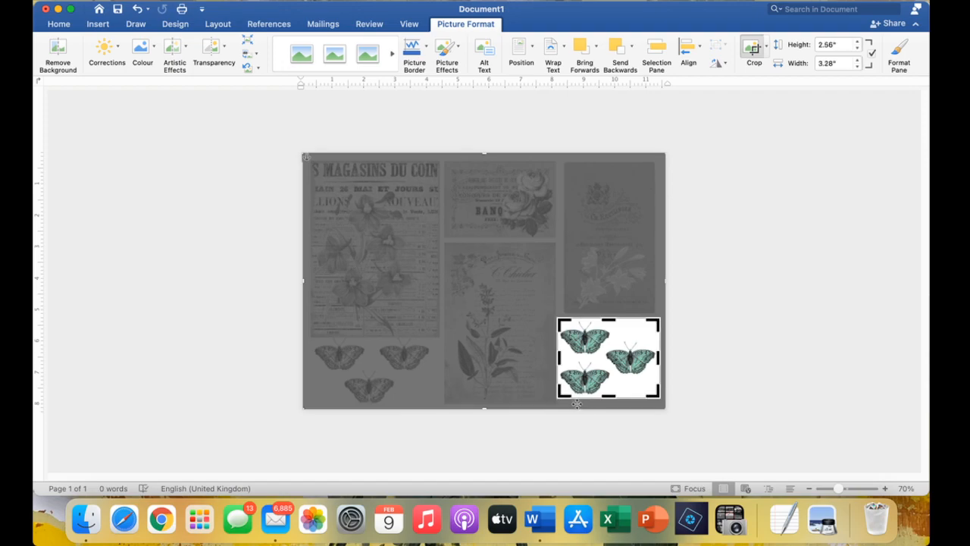
key(Escape)
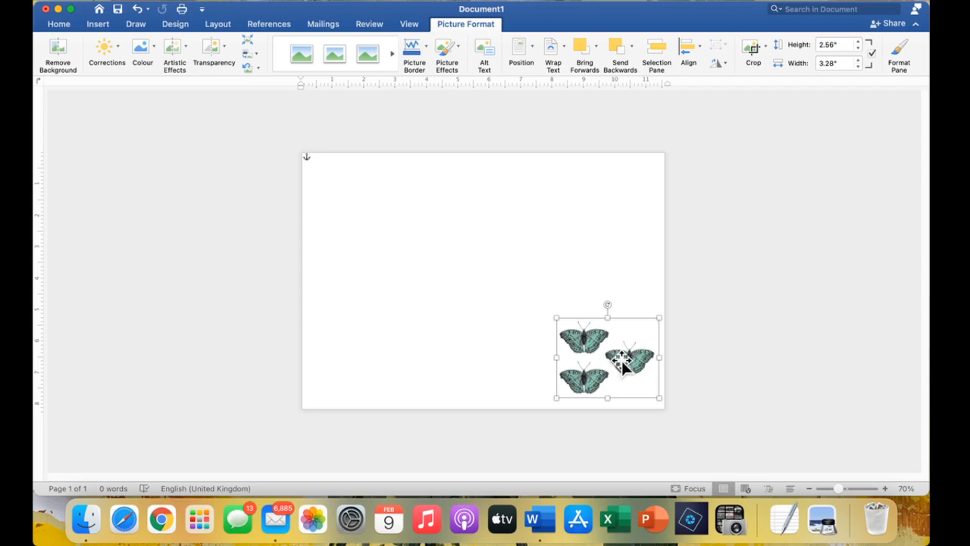
Move the butterfly picture to the page's top-left corner and set the zoom to 125%.
drag(622, 361, 382, 212)
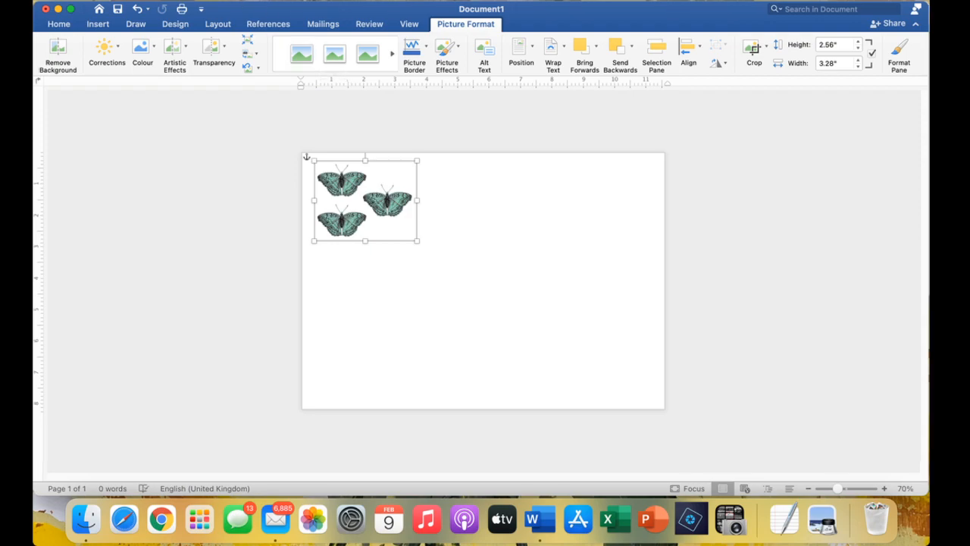
click(155, 0)
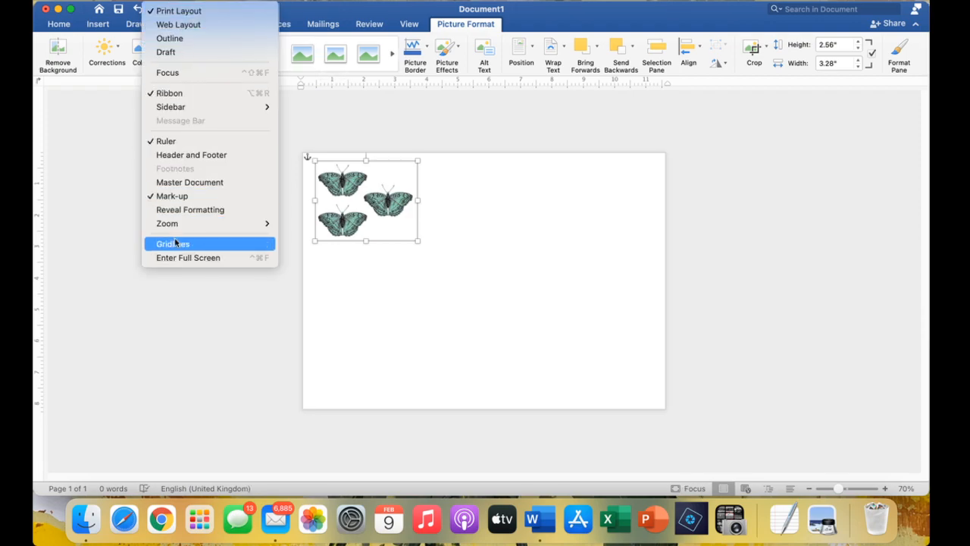
mouse_move(176, 227)
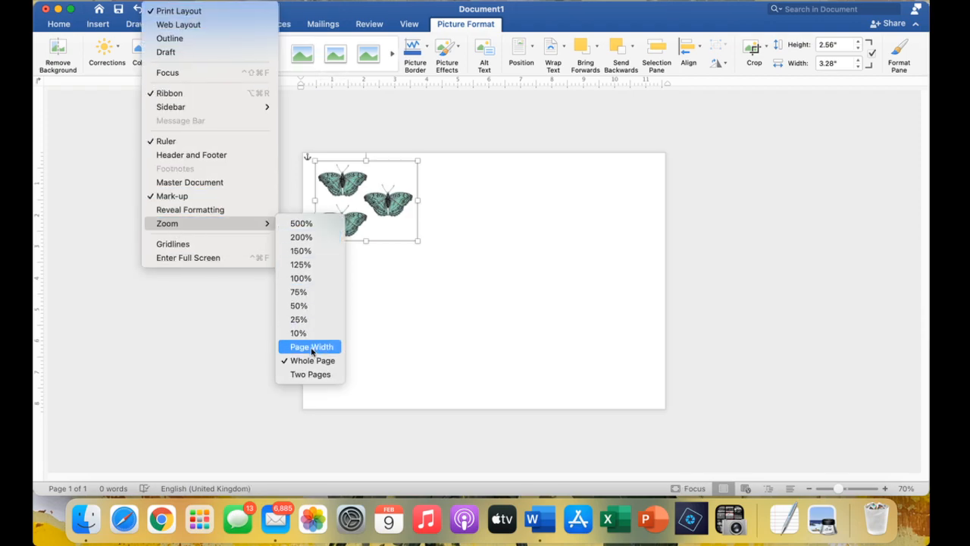
click(301, 251)
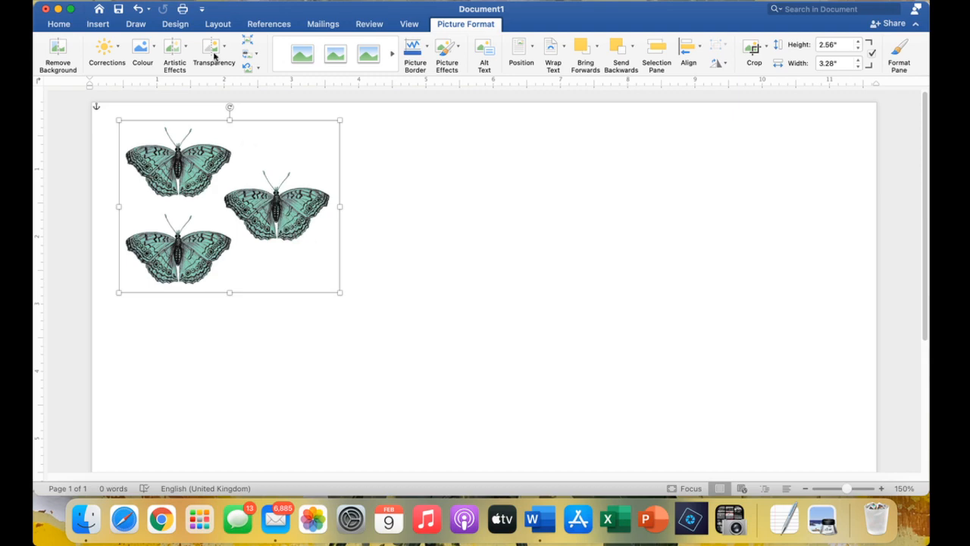
click(155, 0)
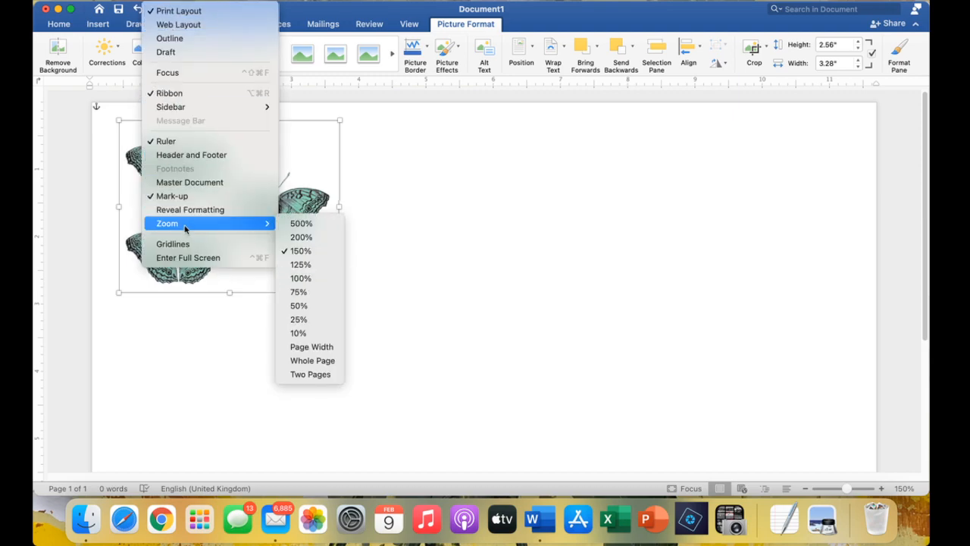
click(299, 264)
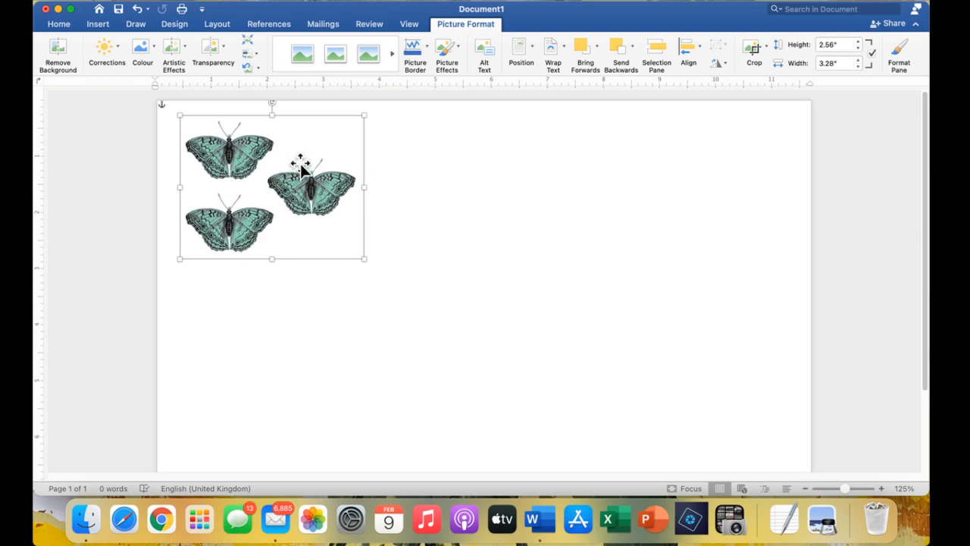
Copy the butterfly picture and place a pasted duplicate to the right of the original.
right_click(301, 164)
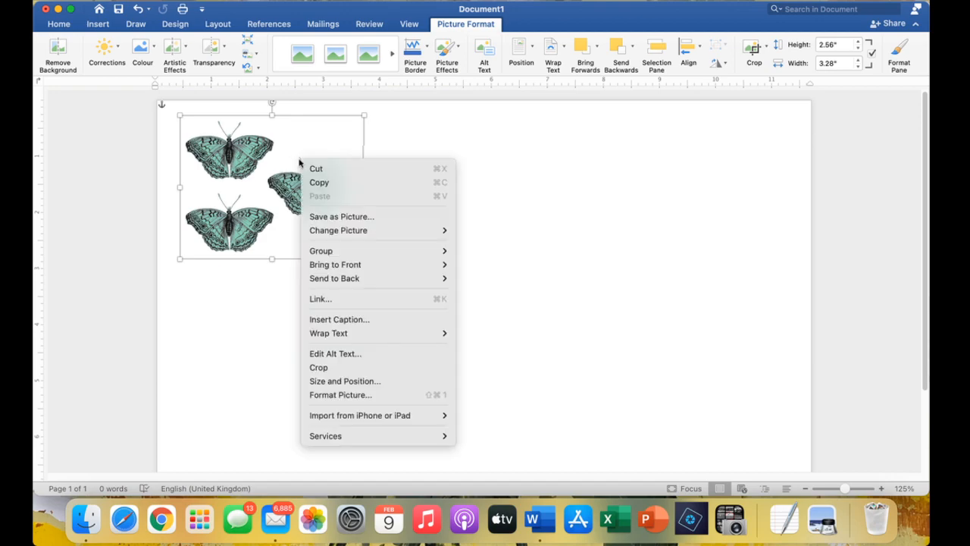
click(344, 184)
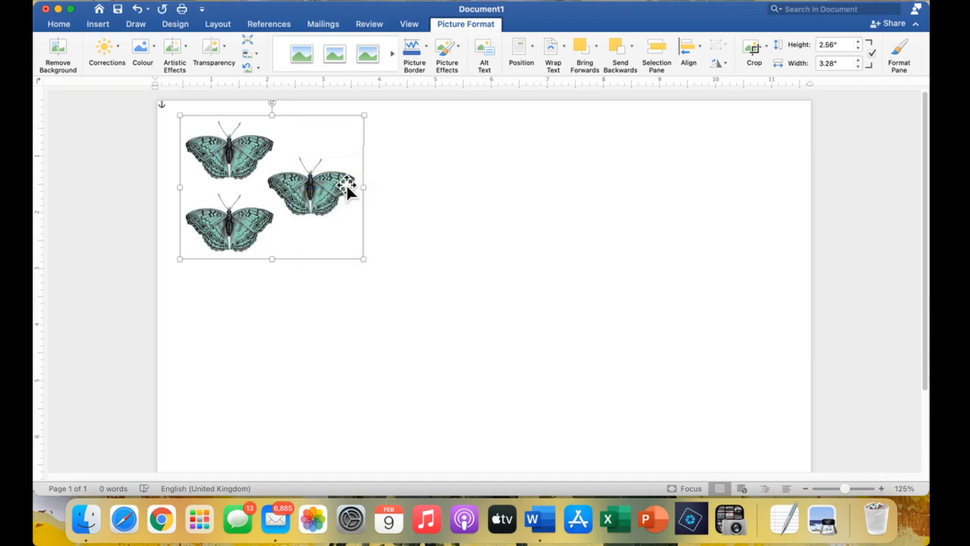
right_click(349, 187)
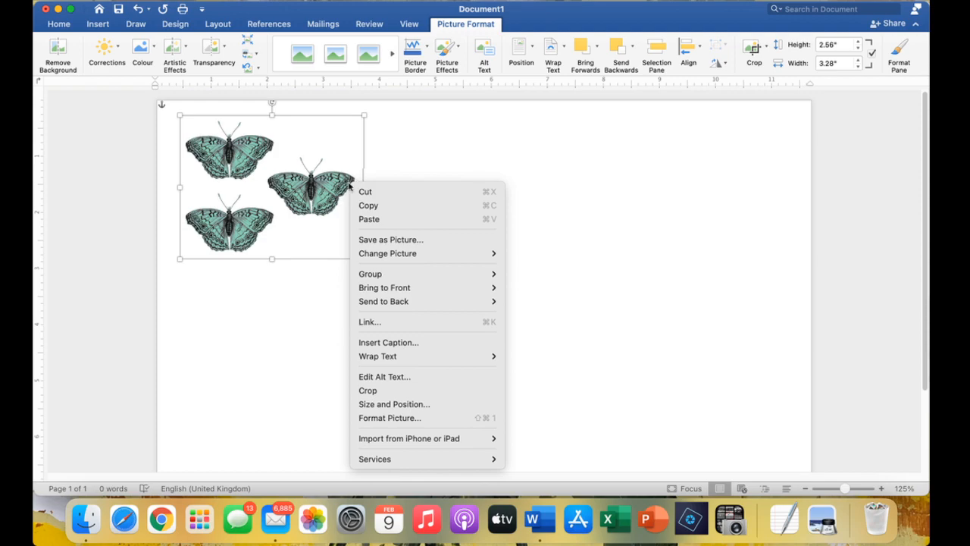
click(369, 219)
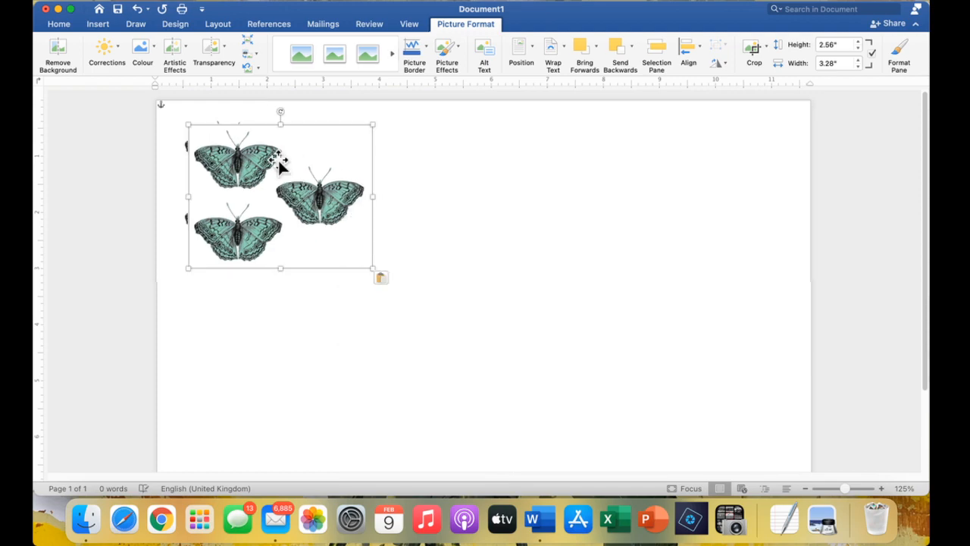
drag(269, 186, 434, 173)
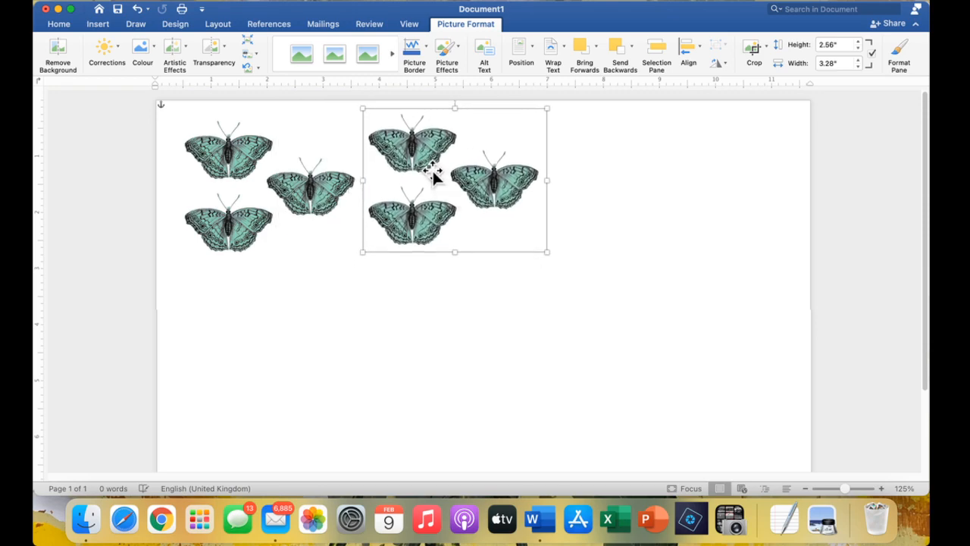
click(417, 292)
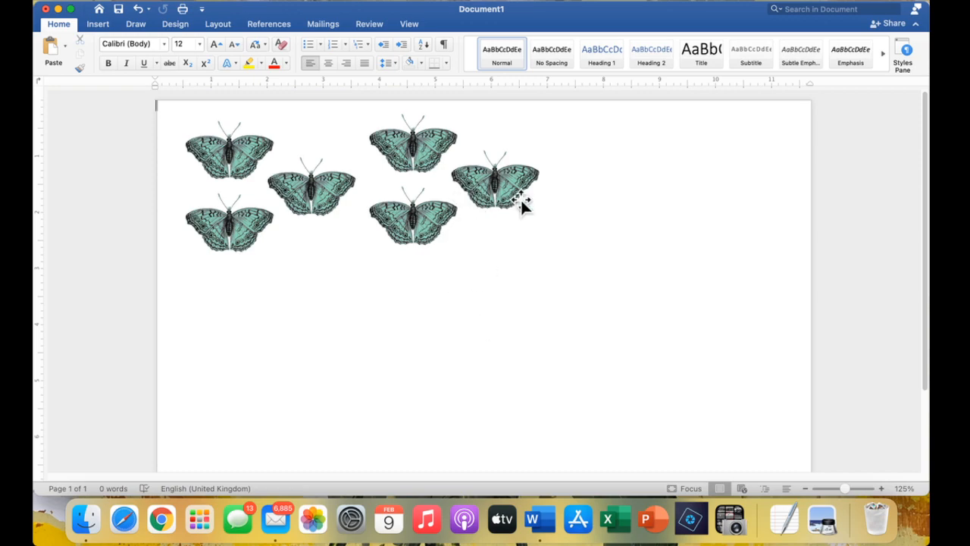
Paste two more enlarged copies below, the lower-right one sized 4.4" × 5.63".
right_click(582, 195)
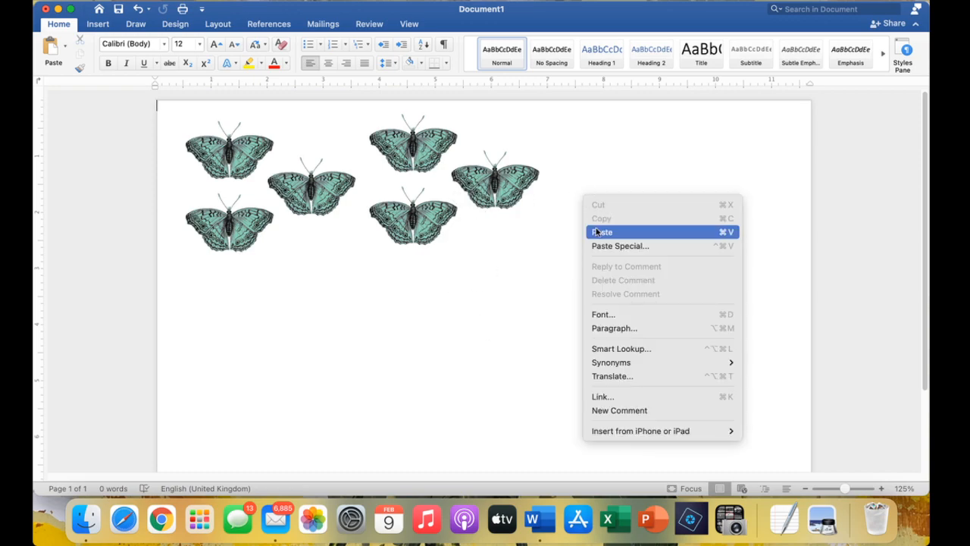
click(596, 232)
drag(270, 201, 281, 362)
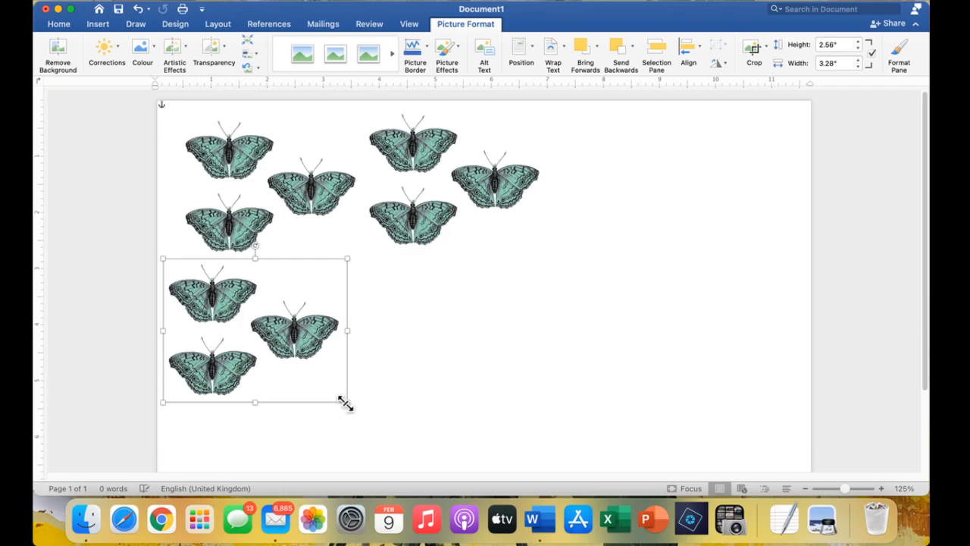
drag(342, 403, 426, 460)
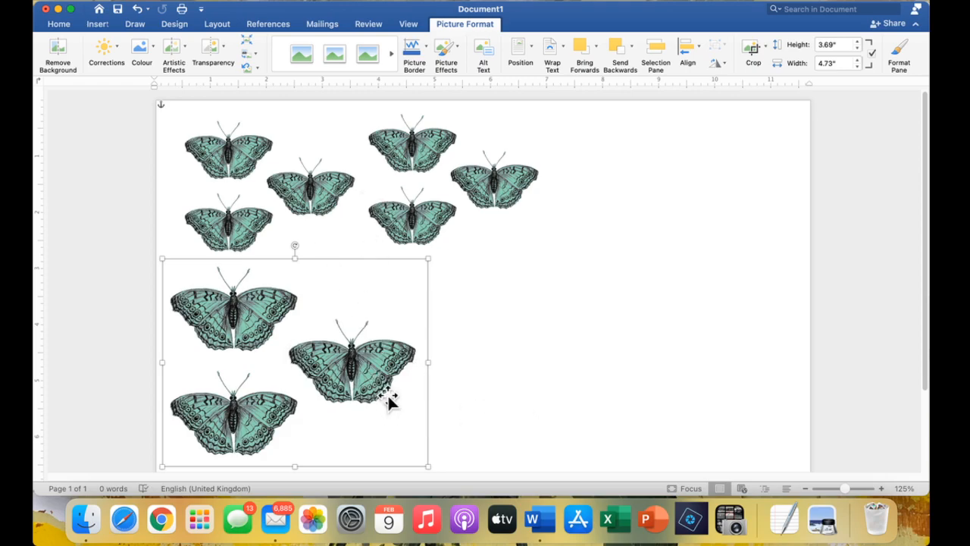
right_click(453, 336)
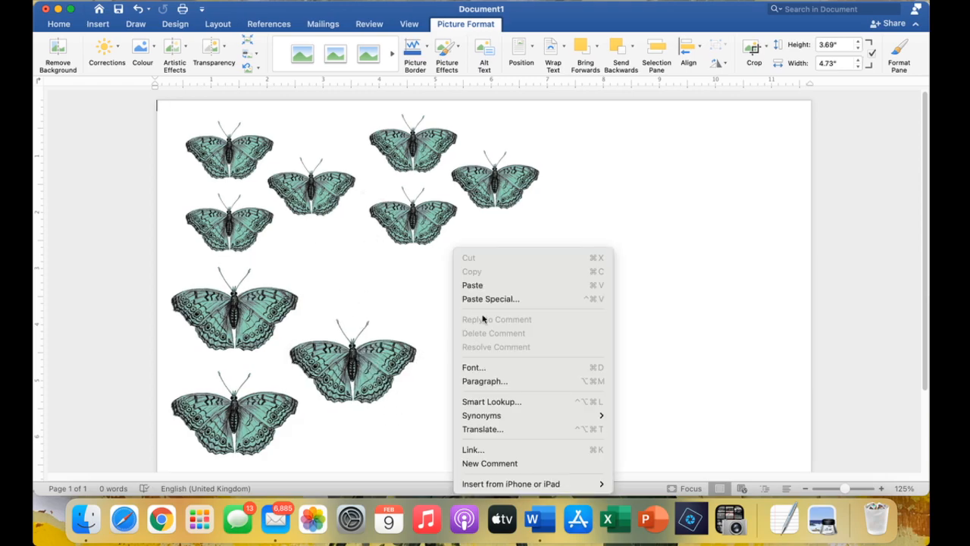
click(491, 286)
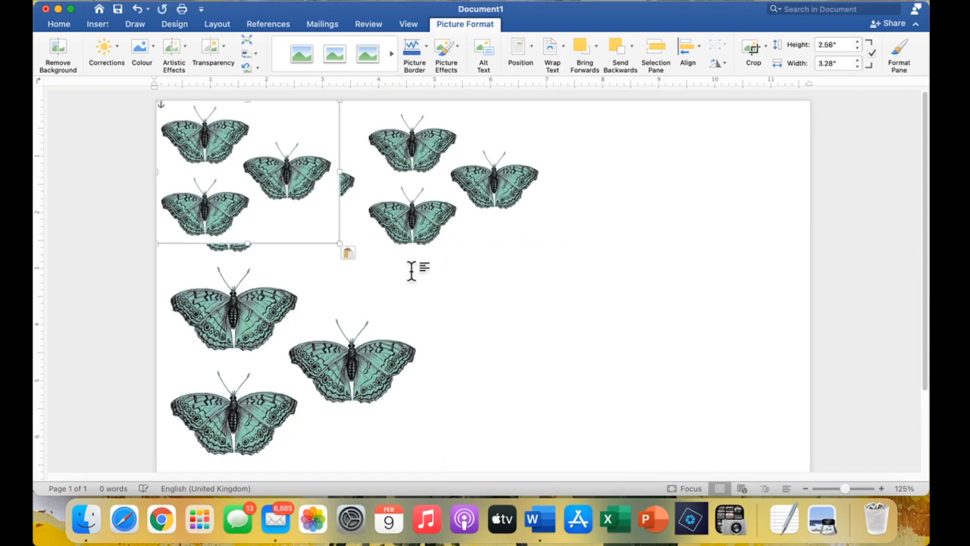
drag(262, 208, 576, 331)
drag(651, 367, 780, 438)
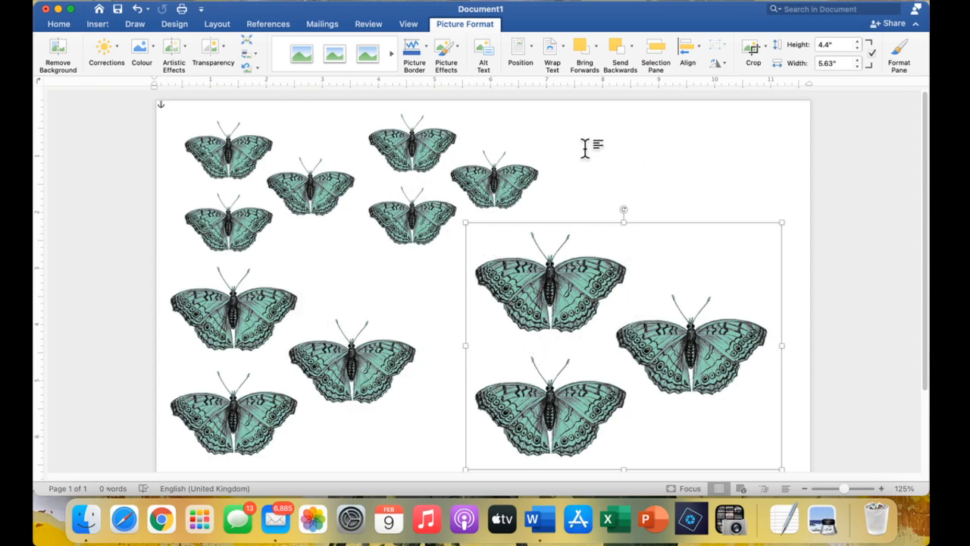
Paste a fifth butterfly copy, shrink it to 1.39" × 1.78", and set it beside the top butterflies.
right_click(588, 152)
click(606, 186)
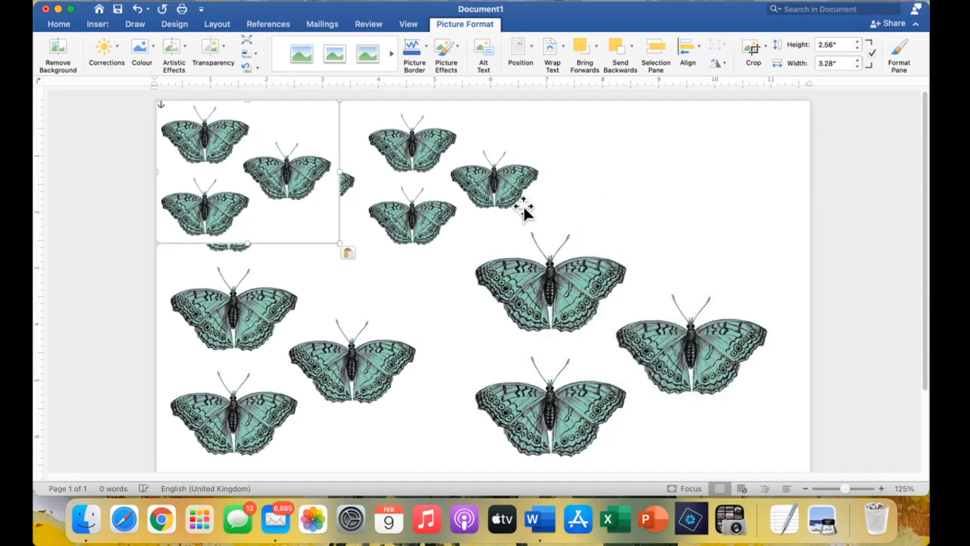
drag(288, 195, 774, 203)
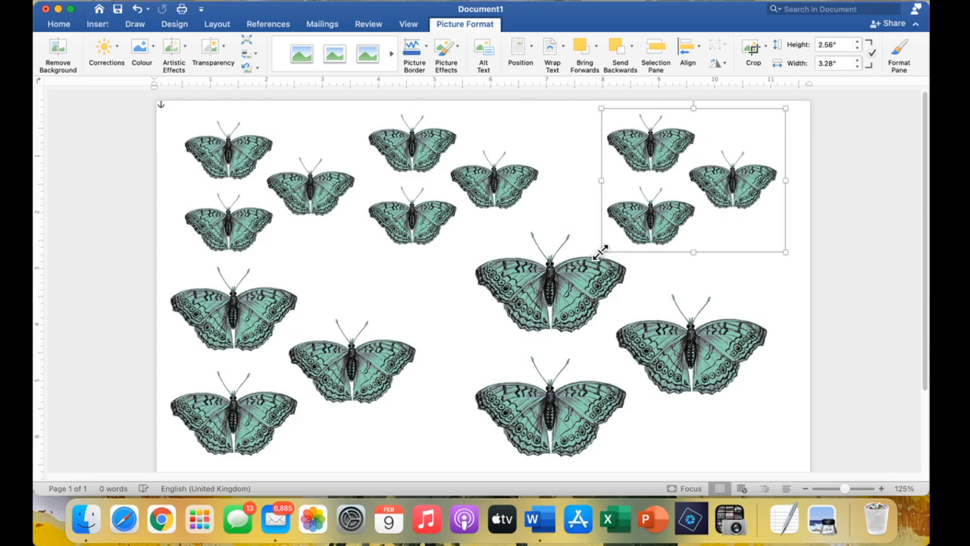
drag(602, 253, 685, 186)
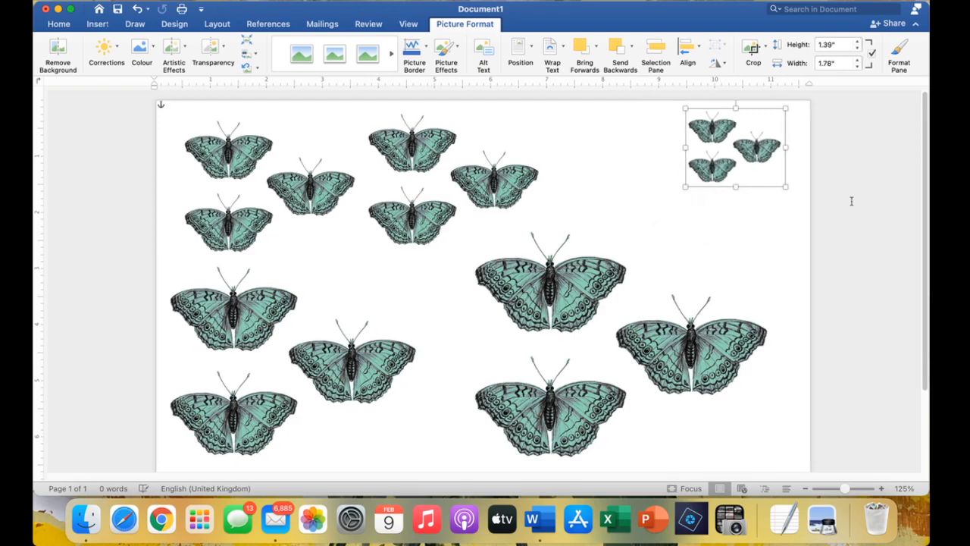
drag(738, 160, 603, 159)
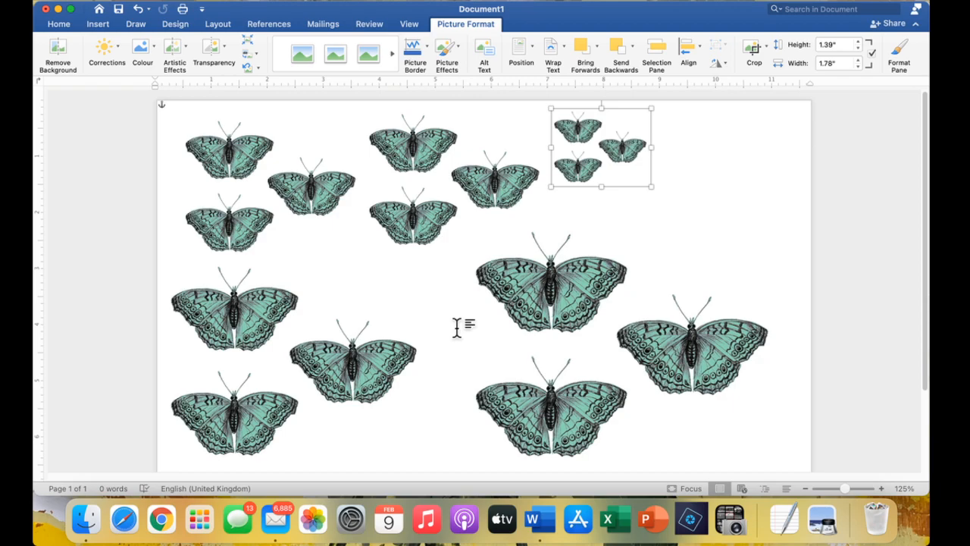
scroll(536, 342, down, 2)
scroll(537, 342, down, 1)
scroll(536, 342, up, 2)
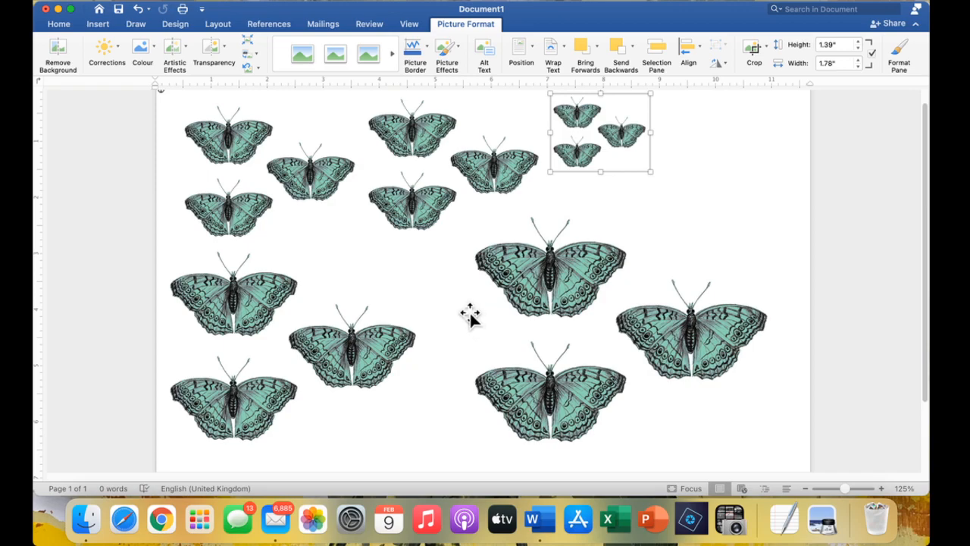
Start a new blank Document2, zoom to 100%, then switch to Whole Page view.
click(115, 3)
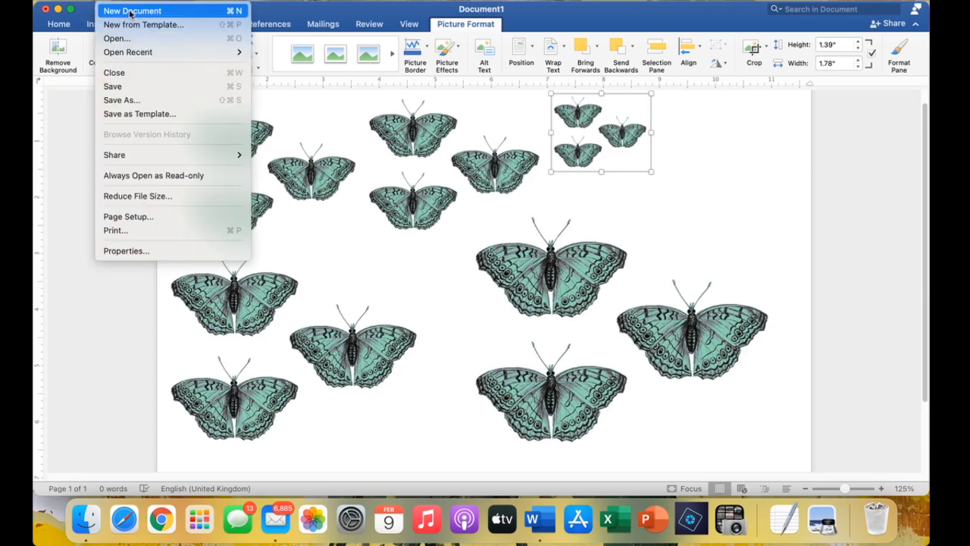
click(131, 11)
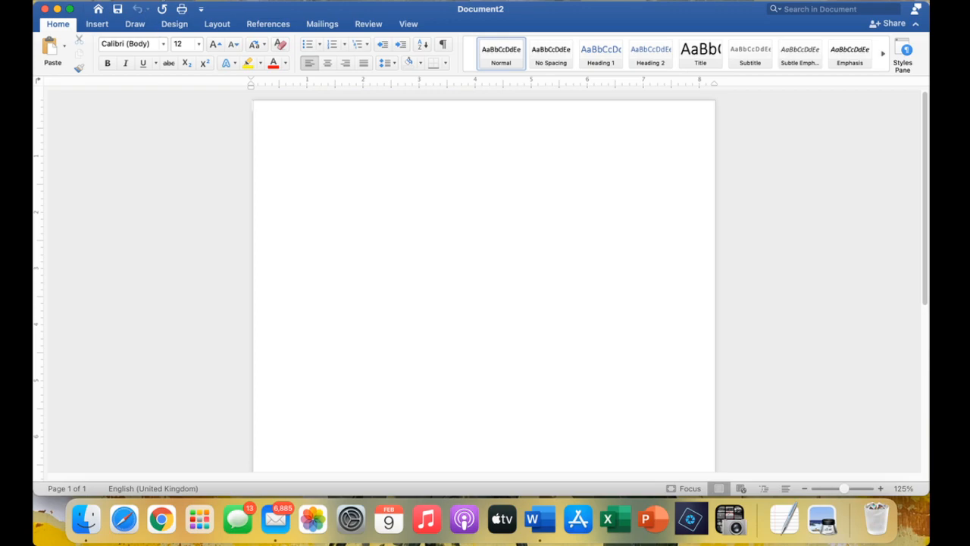
click(157, 1)
mouse_move(191, 221)
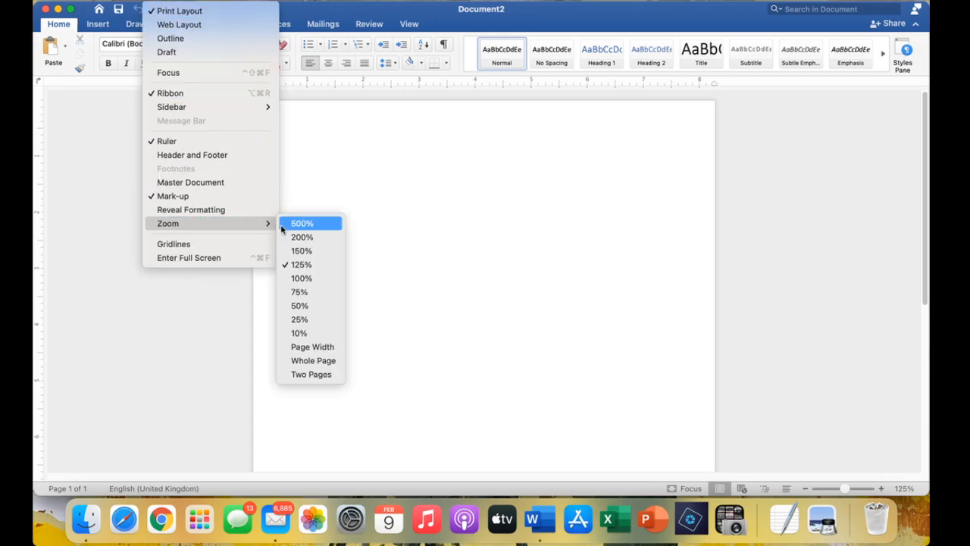
click(301, 278)
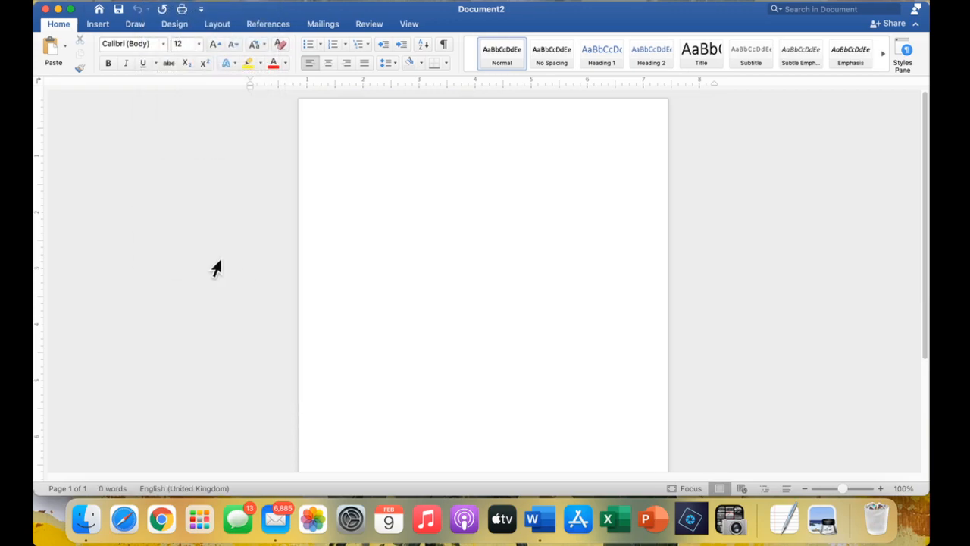
click(157, 1)
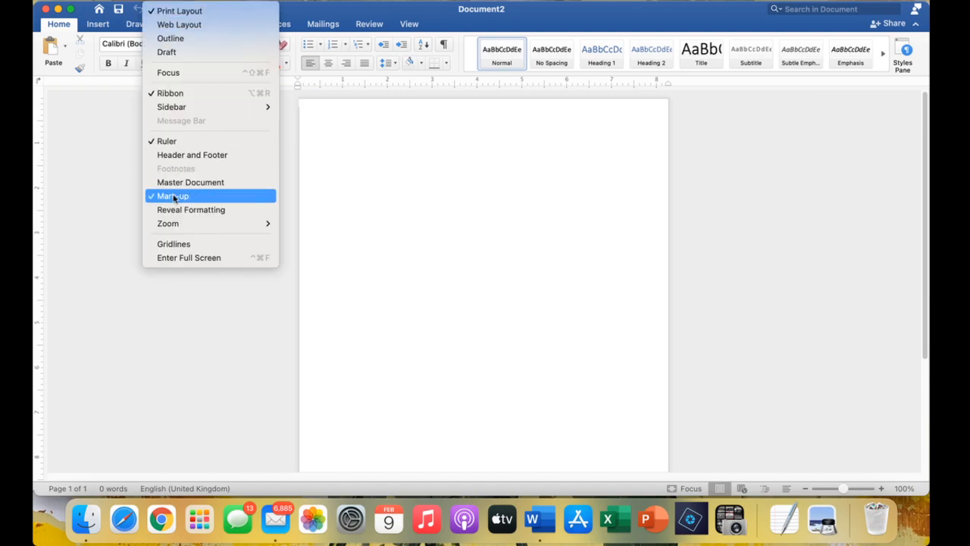
mouse_move(205, 222)
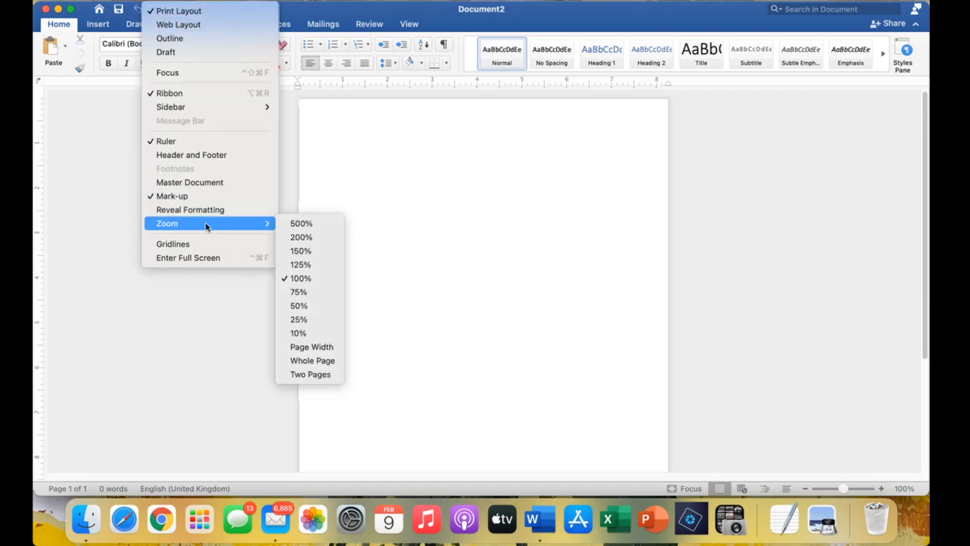
click(301, 360)
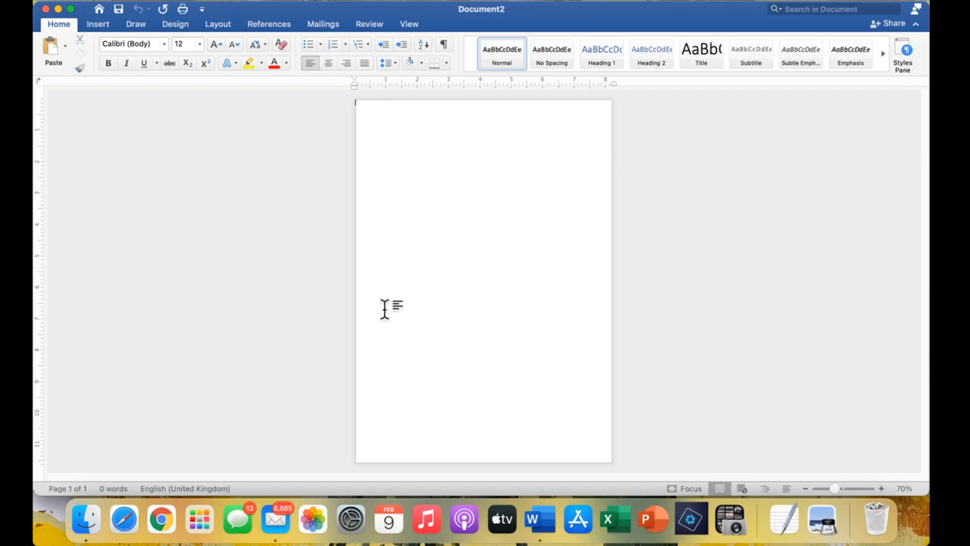
Search Downloads in Finder for 'edi' and open the Edith Holden folder from the results.
click(83, 518)
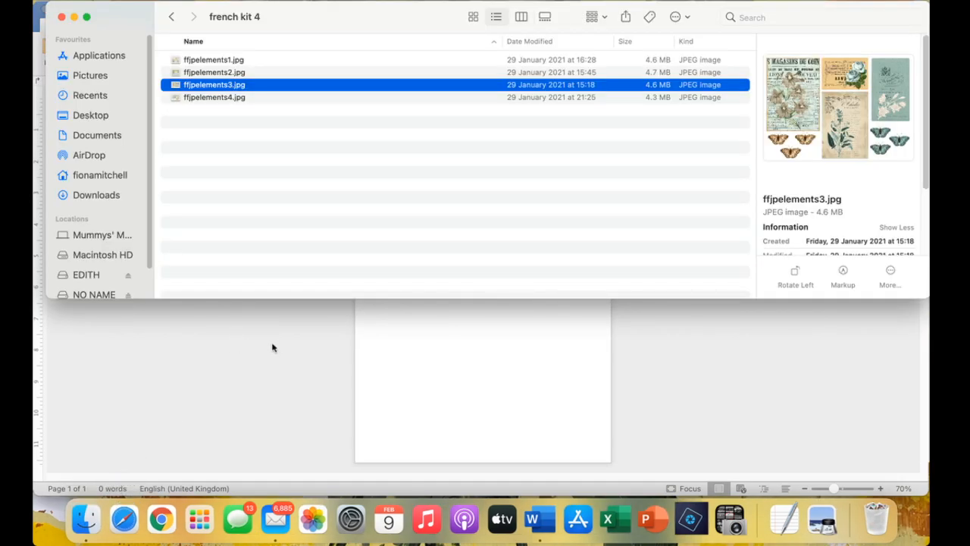
click(96, 194)
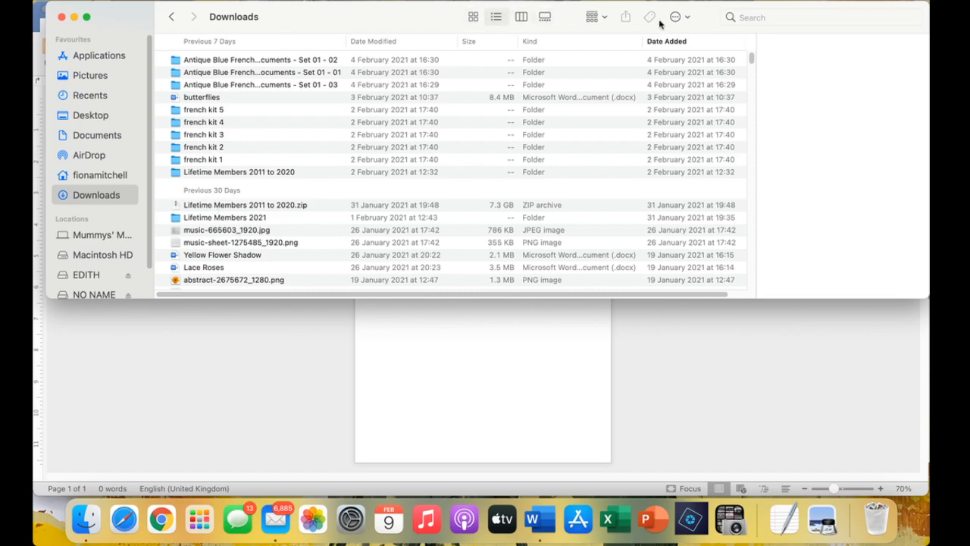
click(751, 16)
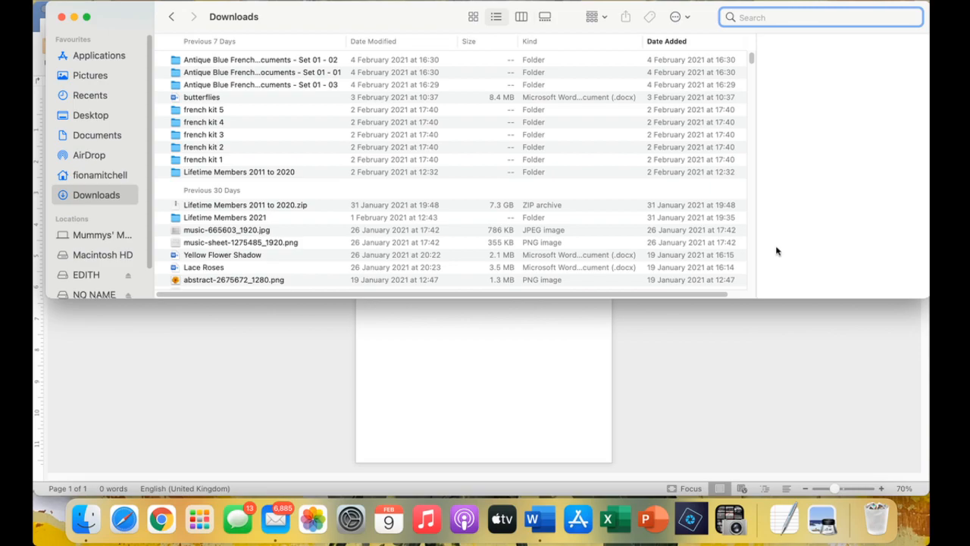
text(edith)
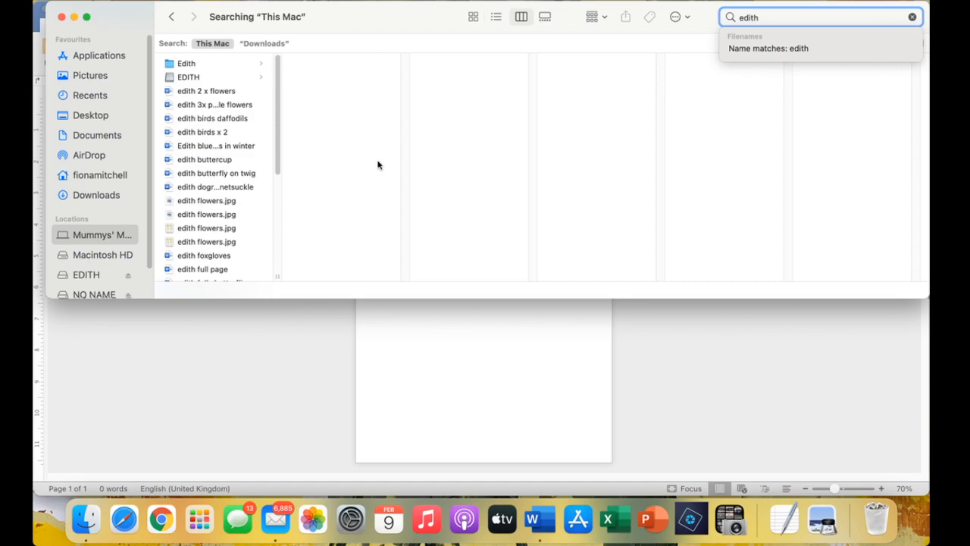
click(190, 66)
click(195, 78)
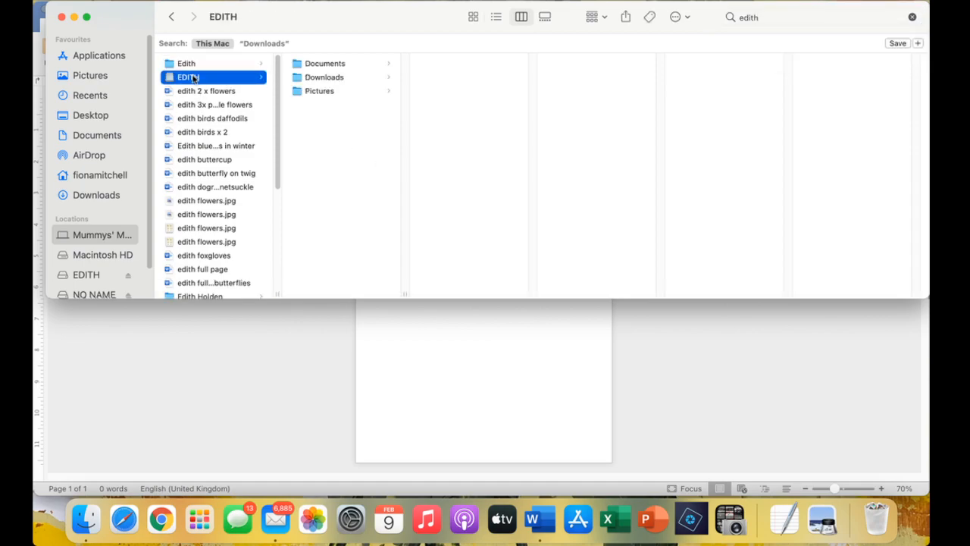
scroll(279, 113, down, 6)
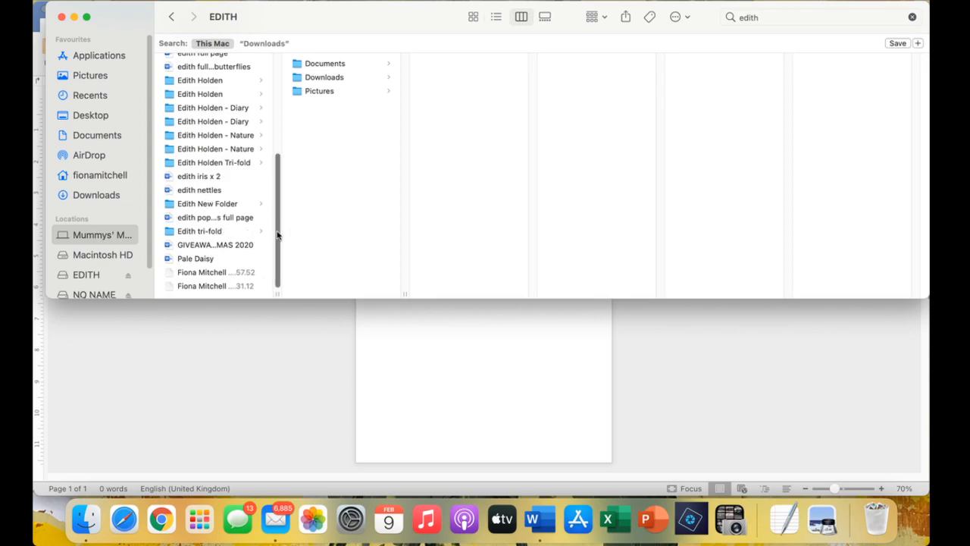
click(220, 82)
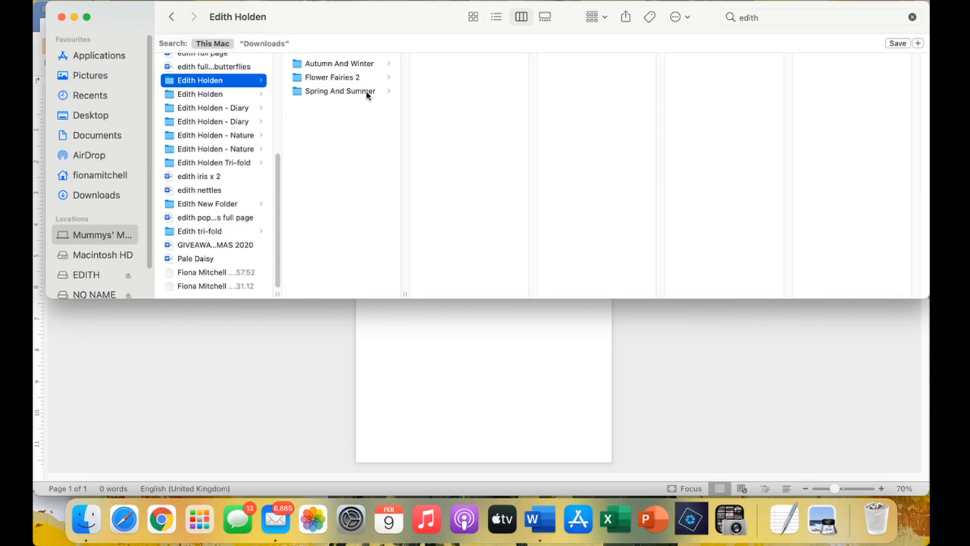
Preview the country001 card PDFs in Autumn And Winter and open country001 A4 Pi.pdf.
click(357, 65)
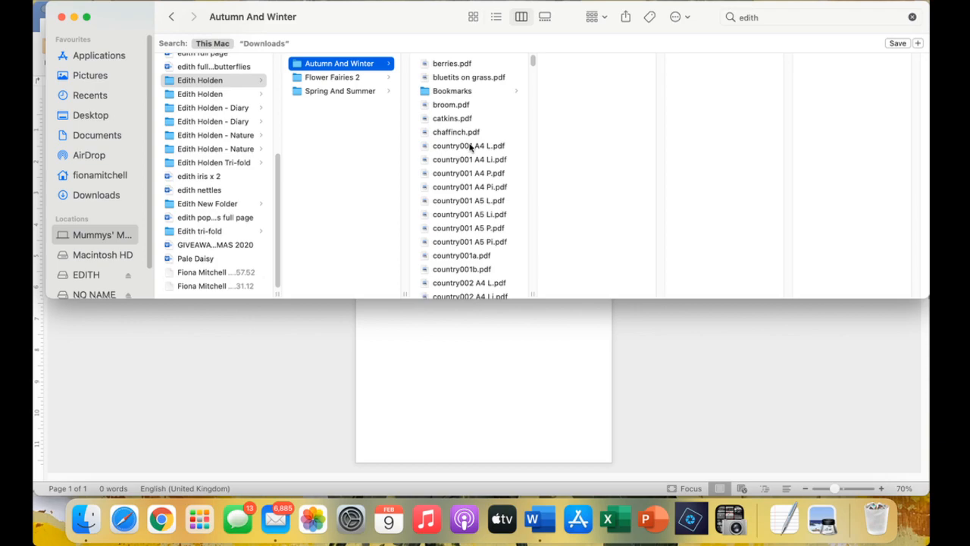
click(476, 147)
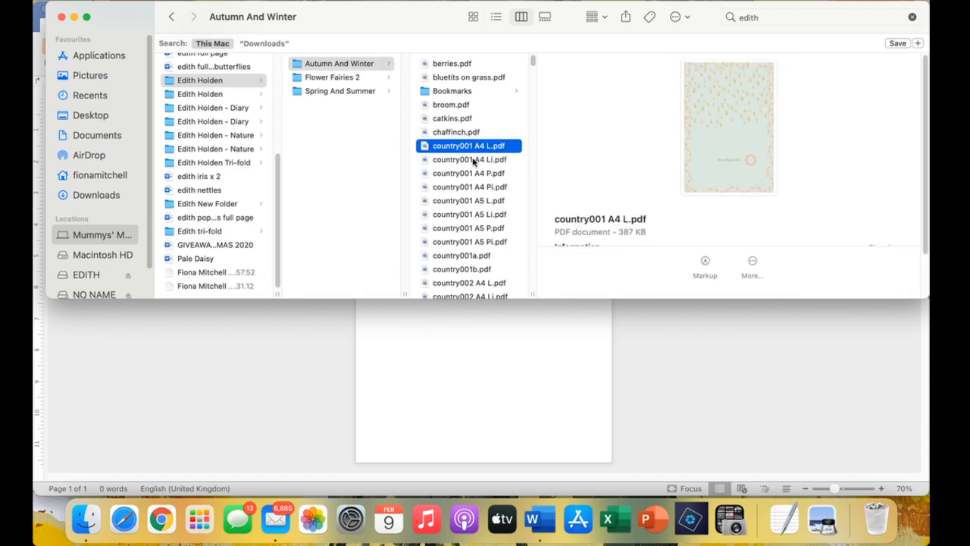
click(472, 160)
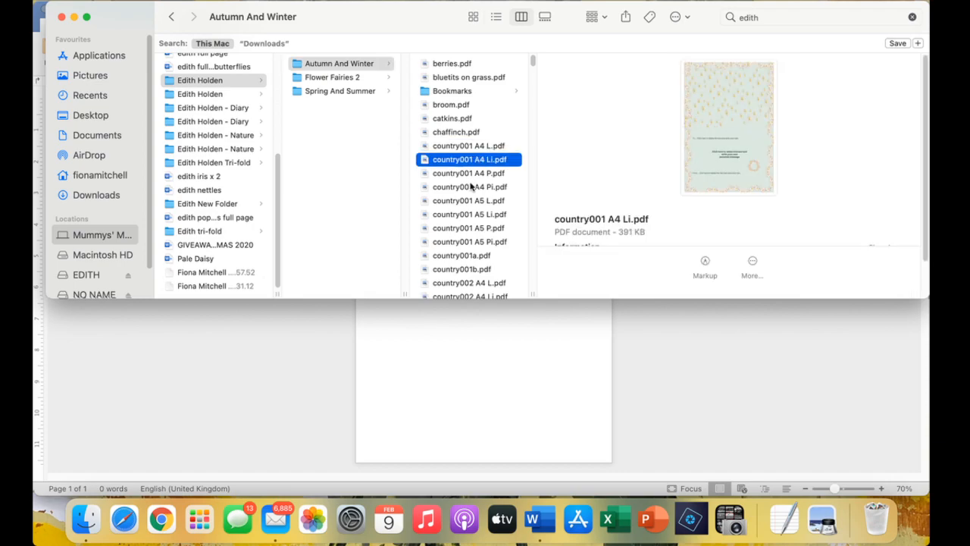
double_click(470, 187)
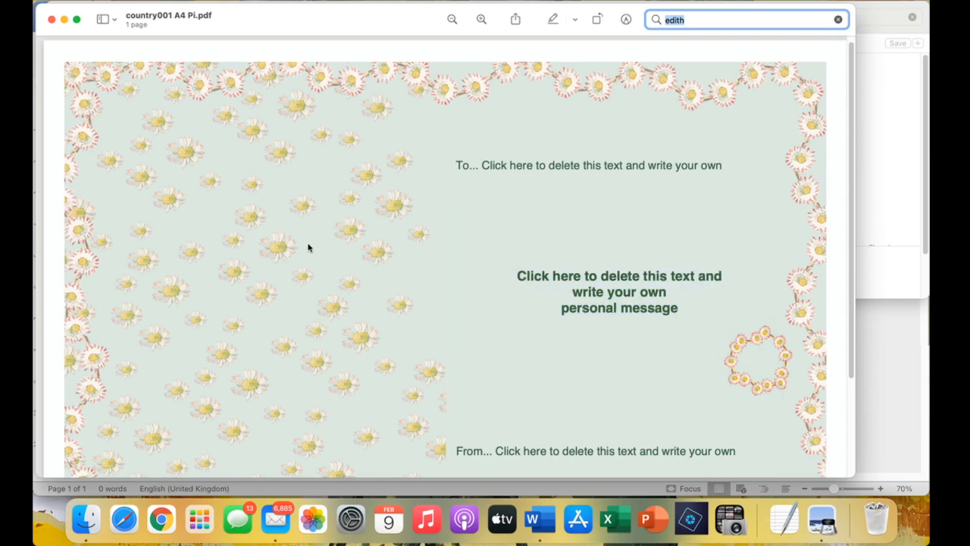
Close the daisy card, preview the country001 cards, and view the country002 bird card full size.
drag(51, 20, 51, 22)
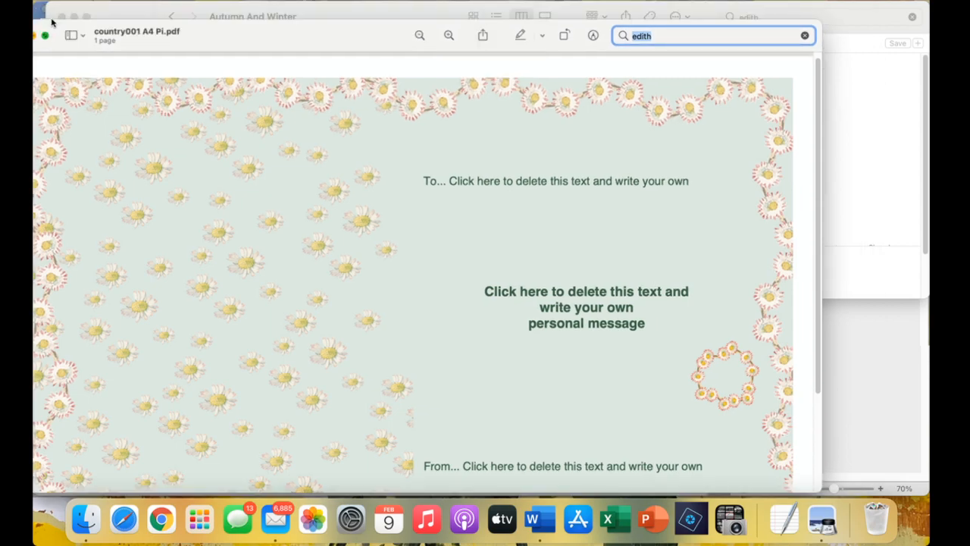
click(51, 23)
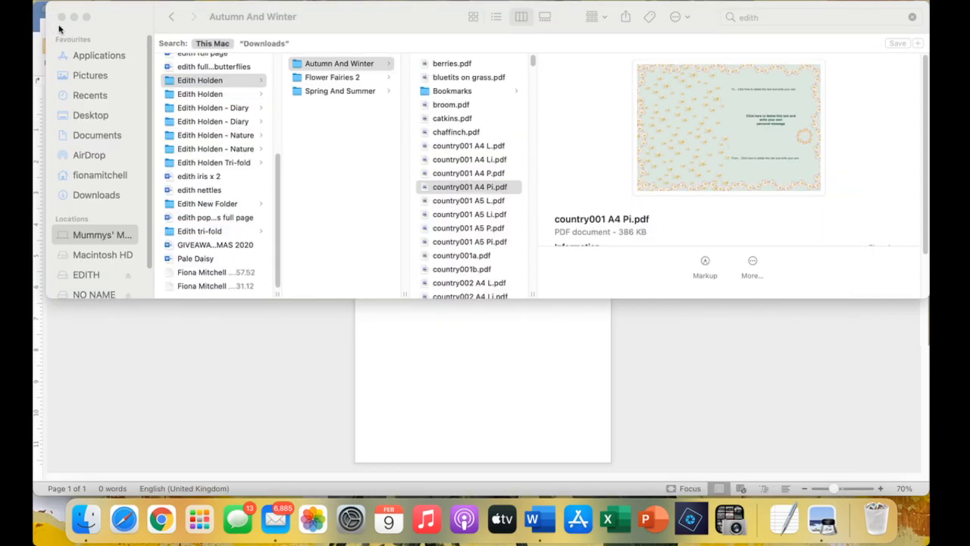
click(472, 241)
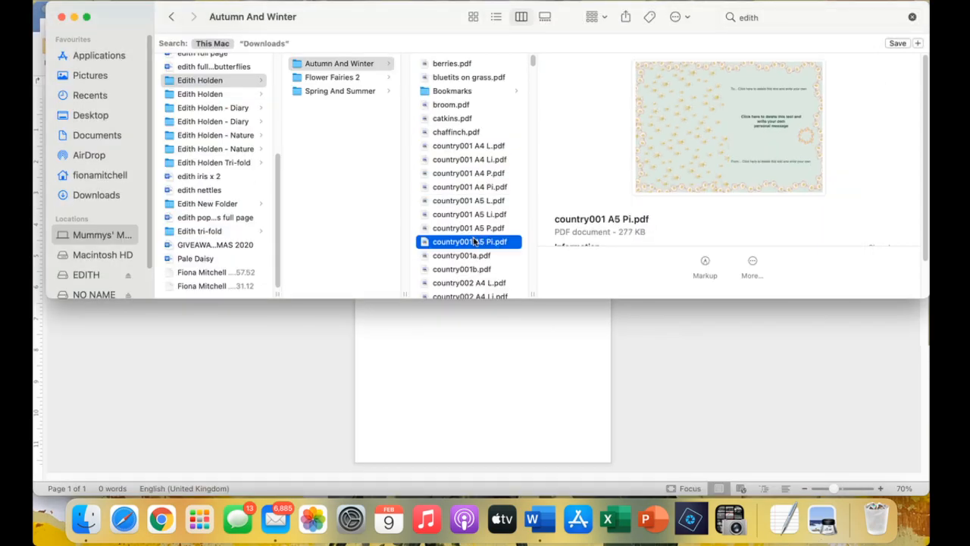
click(467, 257)
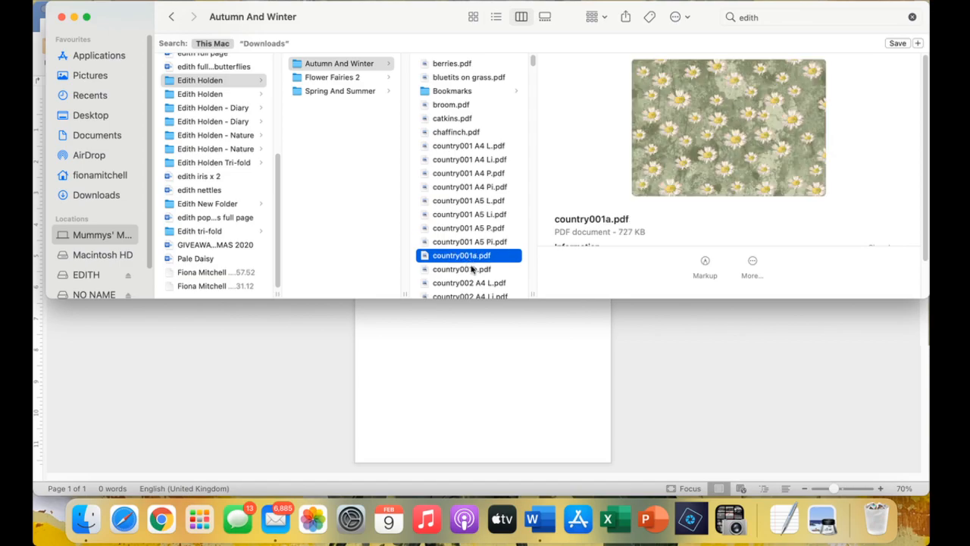
click(472, 269)
scroll(476, 228, down, 1)
scroll(478, 218, down, 5)
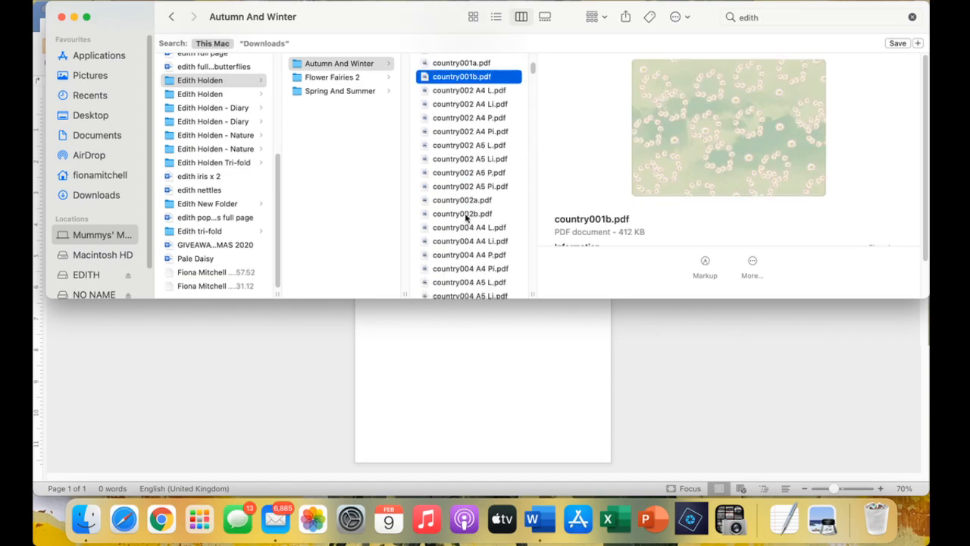
click(468, 186)
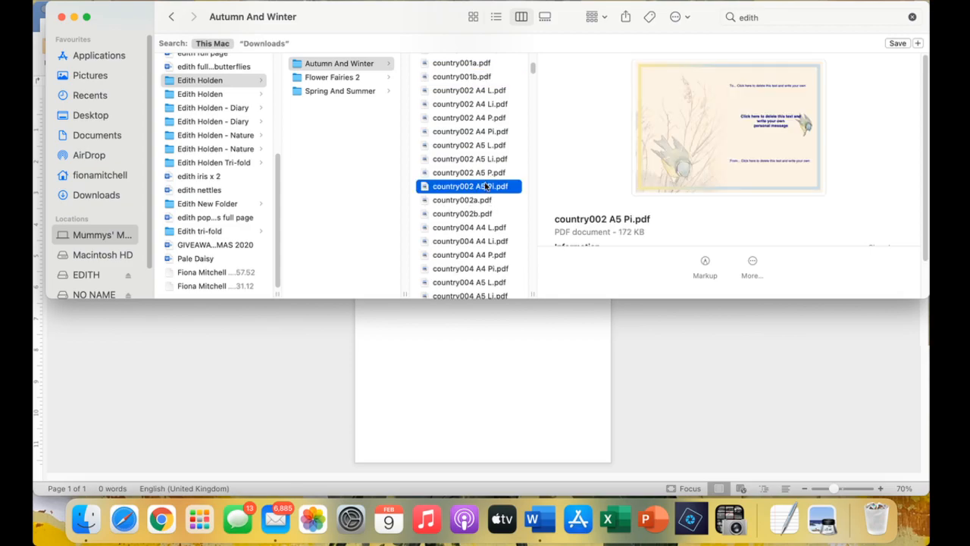
double_click(486, 186)
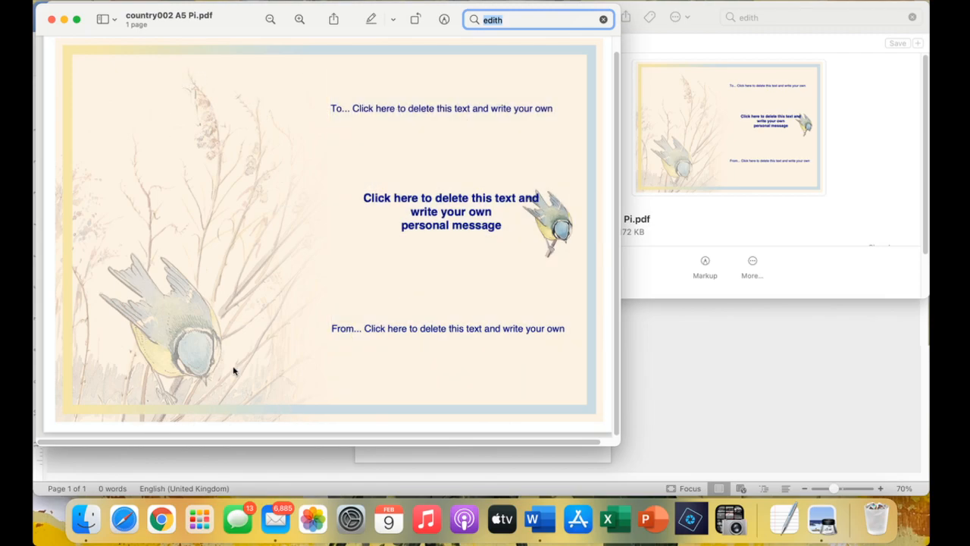
Close the bird card and preview the country005 through country010 card PDFs.
click(50, 20)
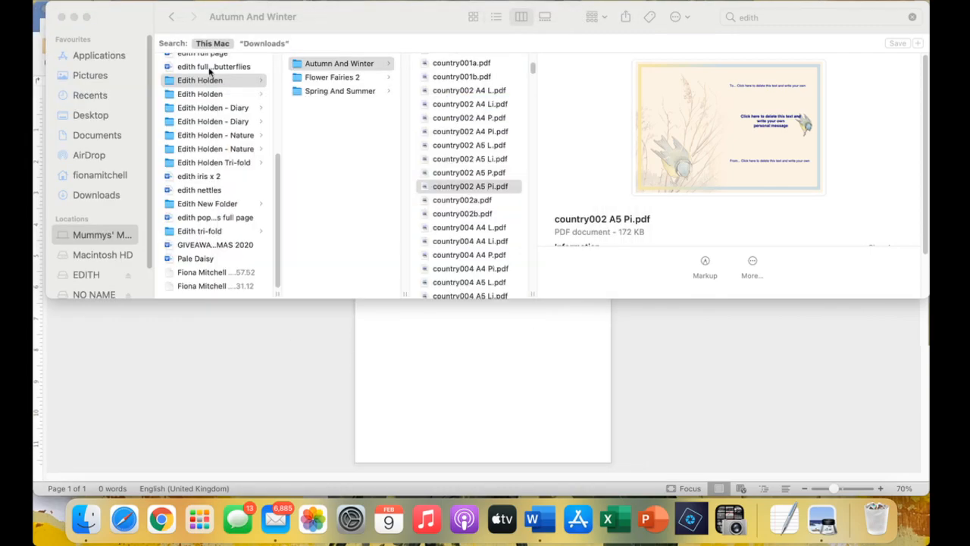
scroll(448, 210, down, 5)
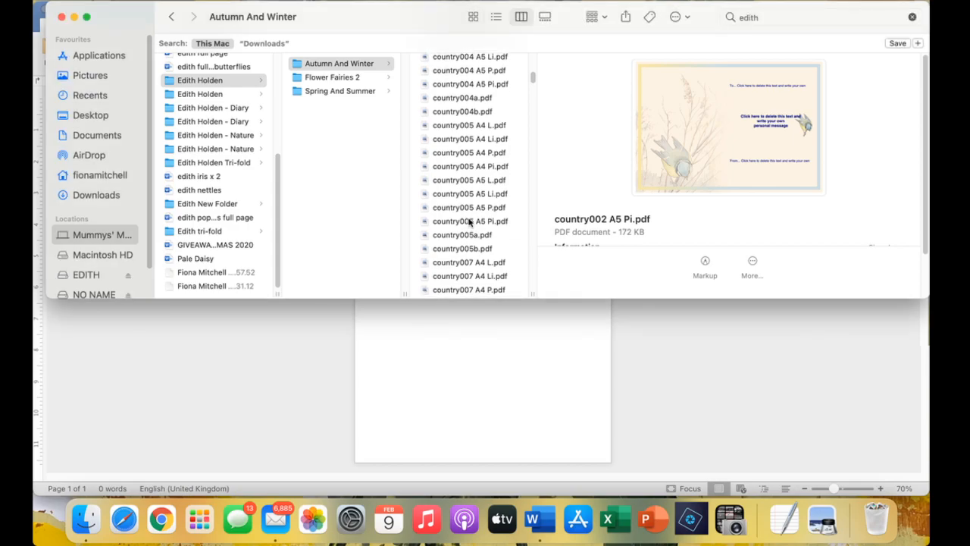
click(470, 221)
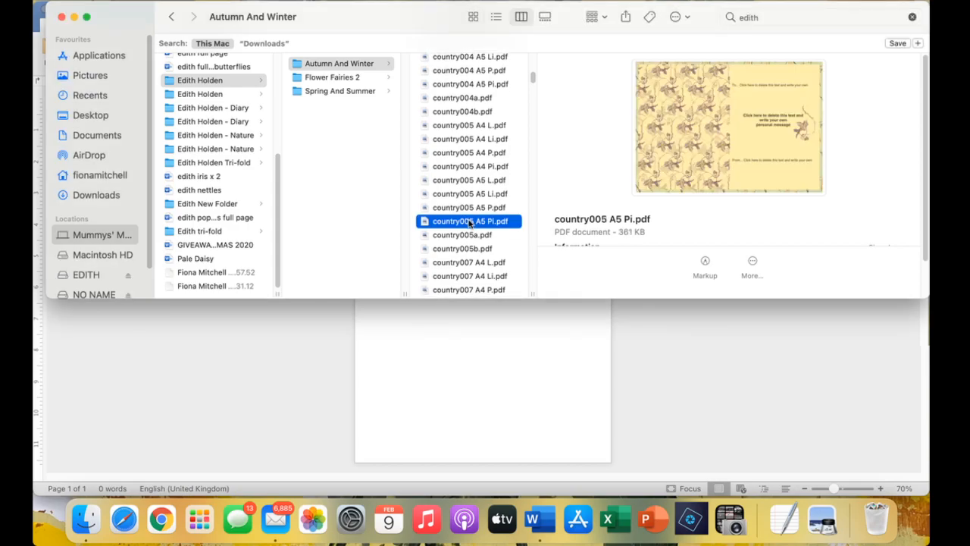
scroll(470, 224, down, 6)
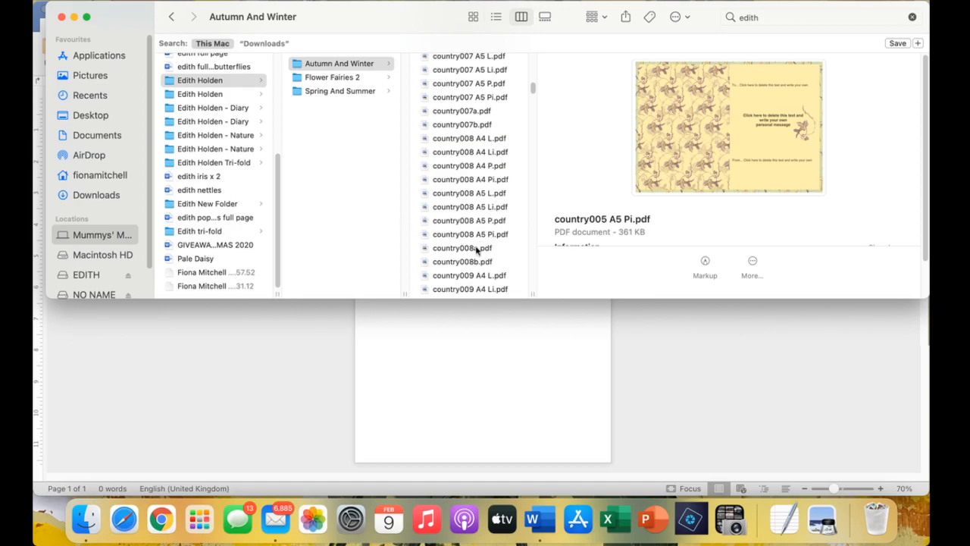
click(474, 249)
click(475, 234)
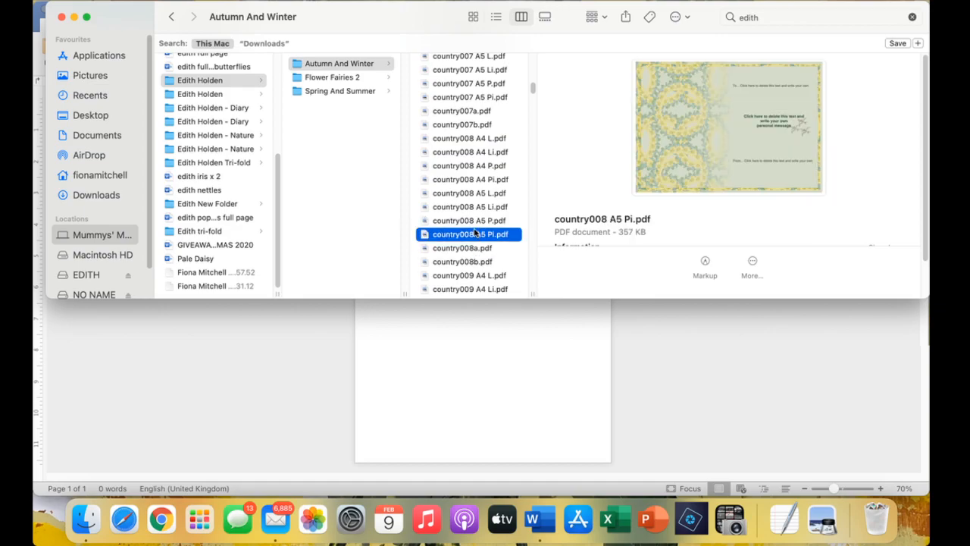
scroll(476, 243, down, 3)
click(477, 261)
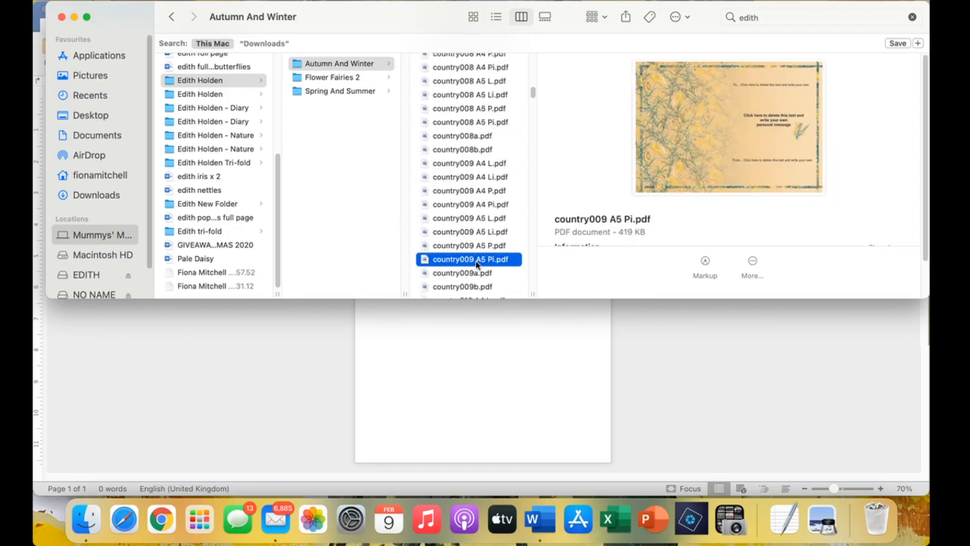
scroll(477, 258, down, 3)
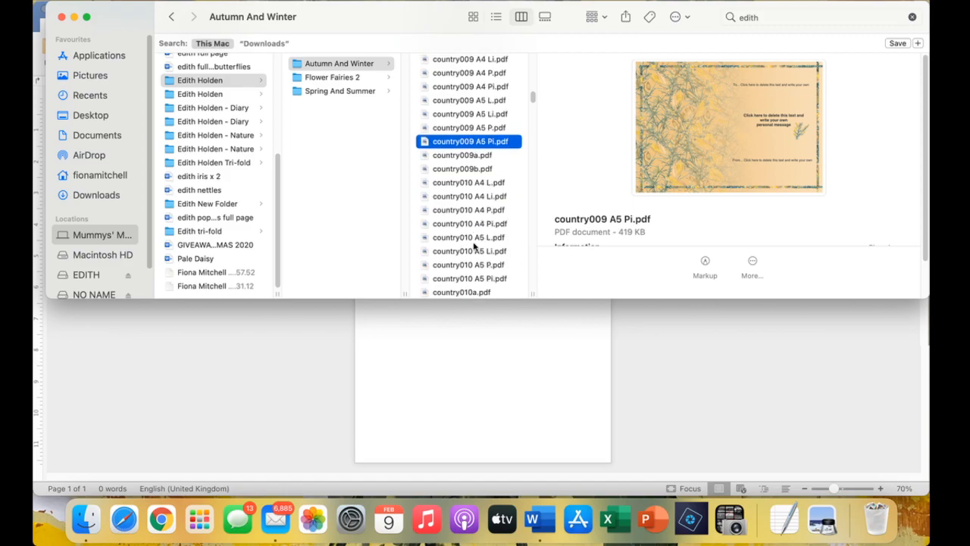
scroll(479, 258, down, 1)
click(482, 255)
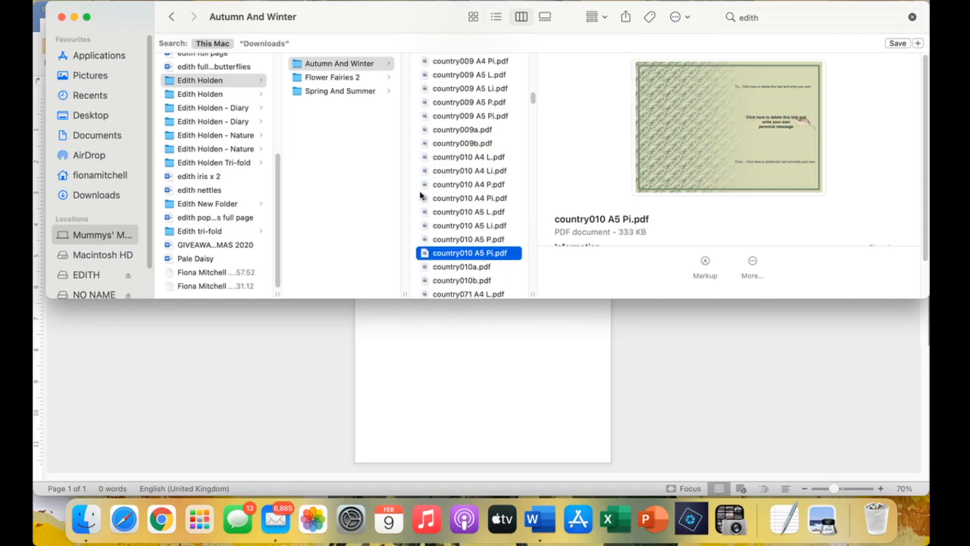
Preview cards country011 and country012 in Spring And Summer, then open the second Edith Holden folder.
click(347, 91)
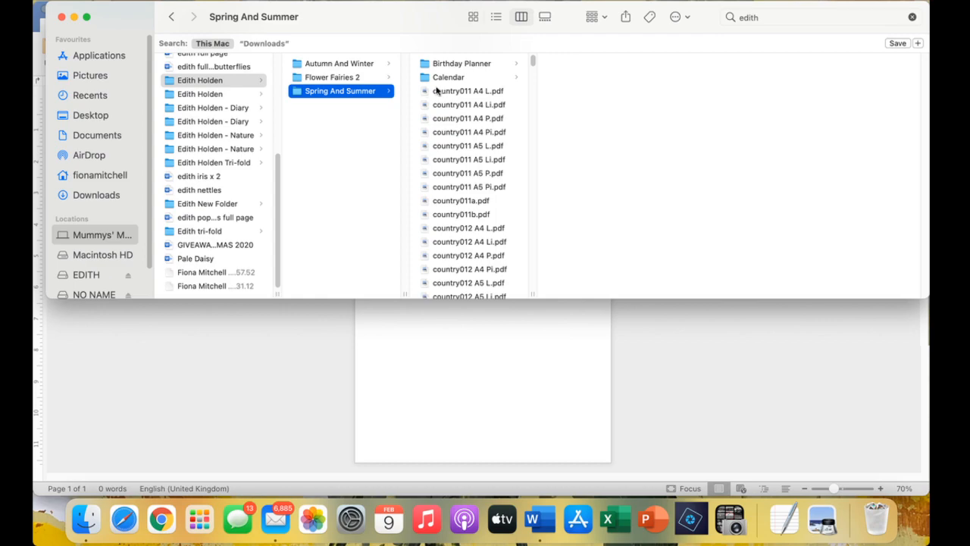
click(493, 187)
scroll(491, 190, down, 3)
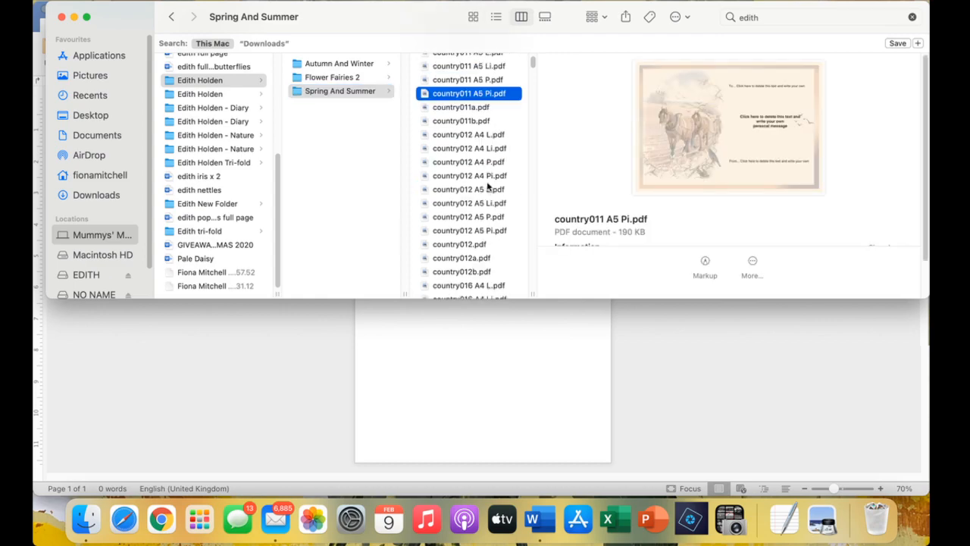
click(479, 232)
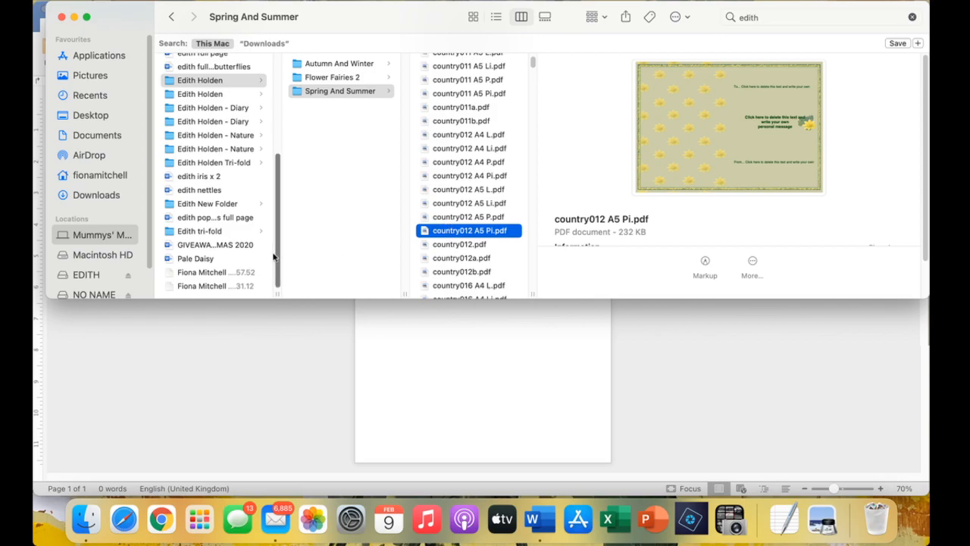
click(212, 96)
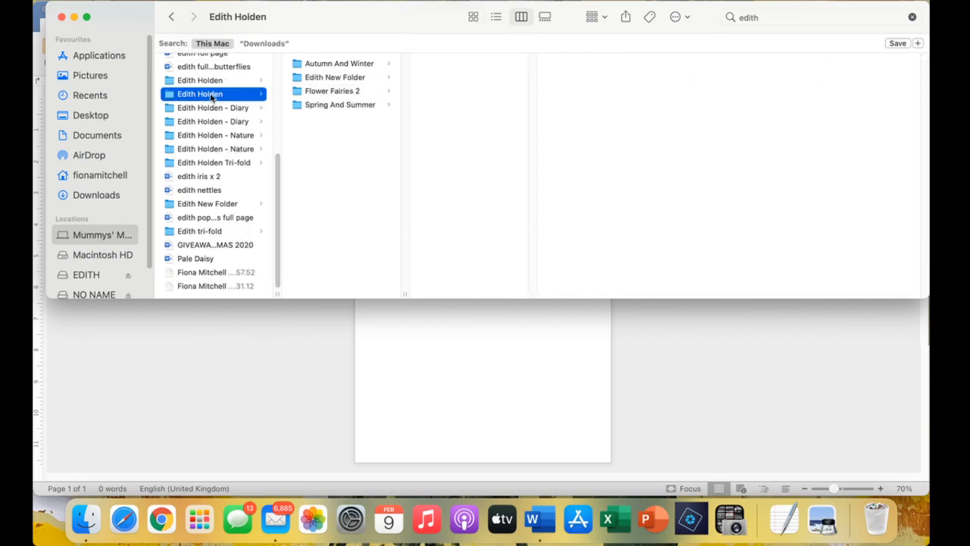
In Edith New Folder, view autumn leaves.pdf full size and close it.
click(359, 79)
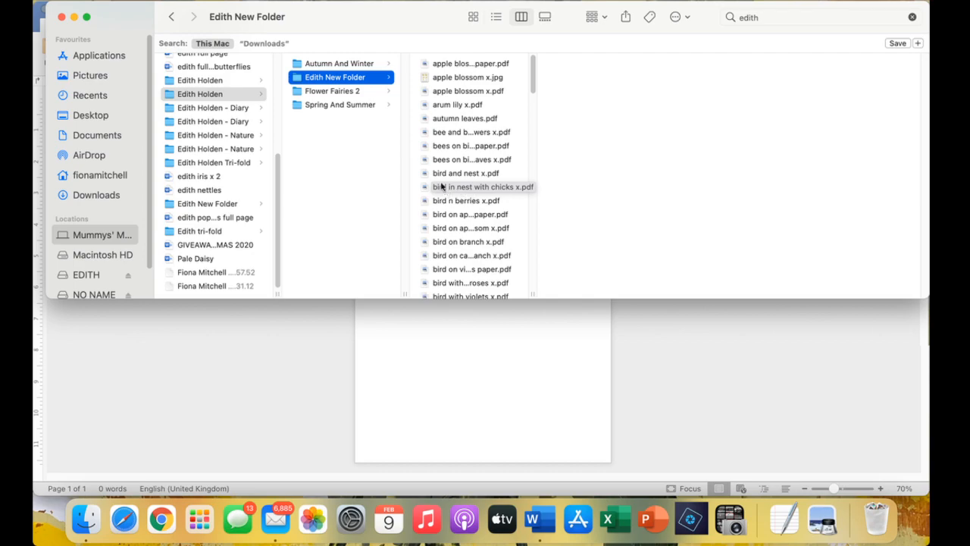
click(475, 119)
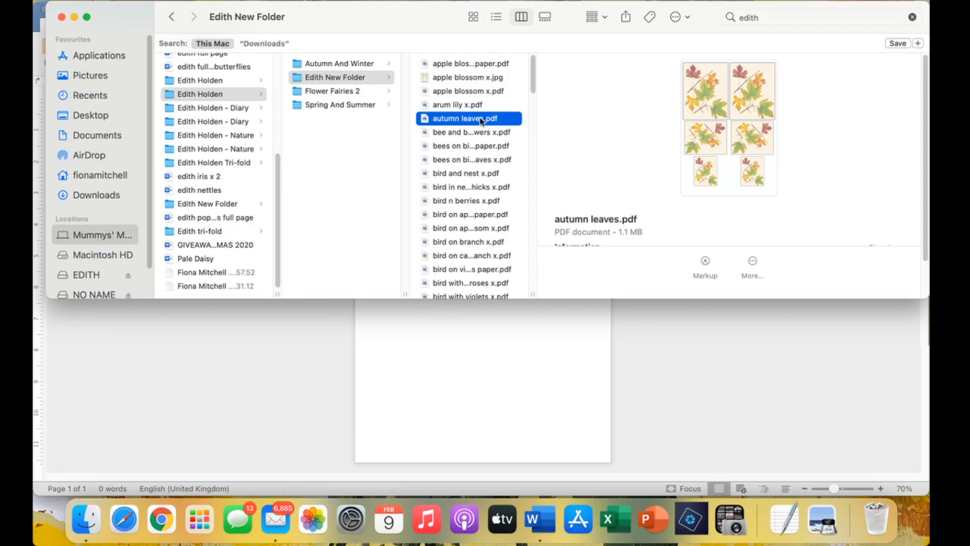
double_click(478, 119)
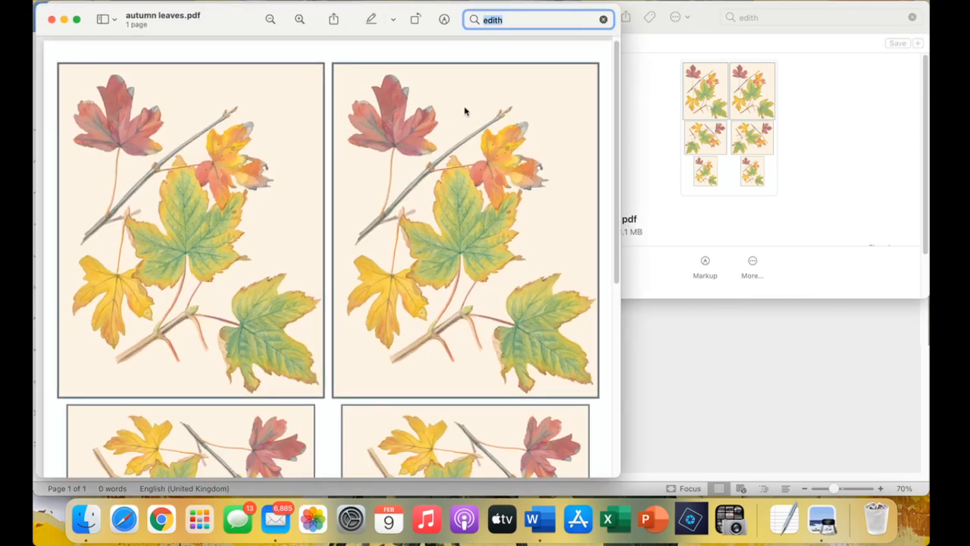
click(52, 20)
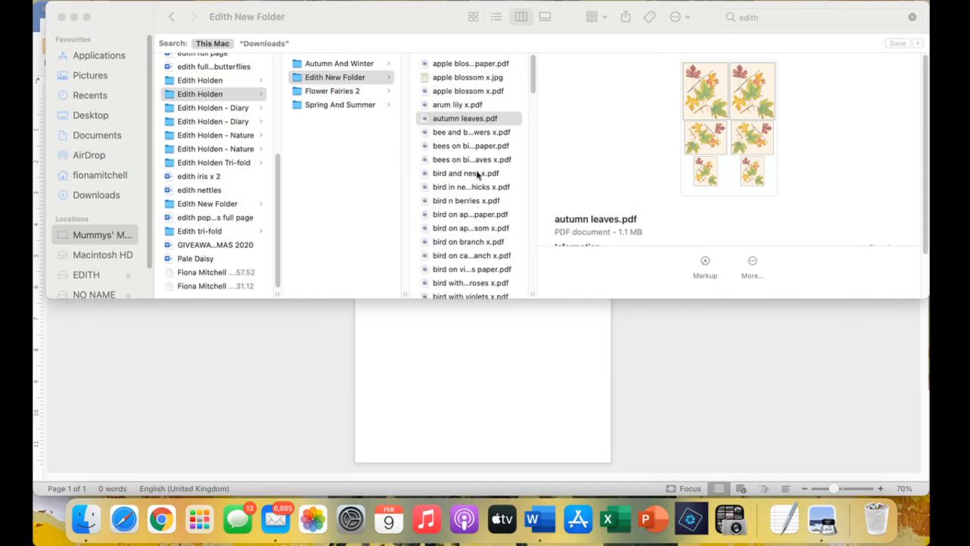
click(475, 134)
View bee and butterflies on flowers x.pdf full size, close it, and keep the file selected.
click(476, 133)
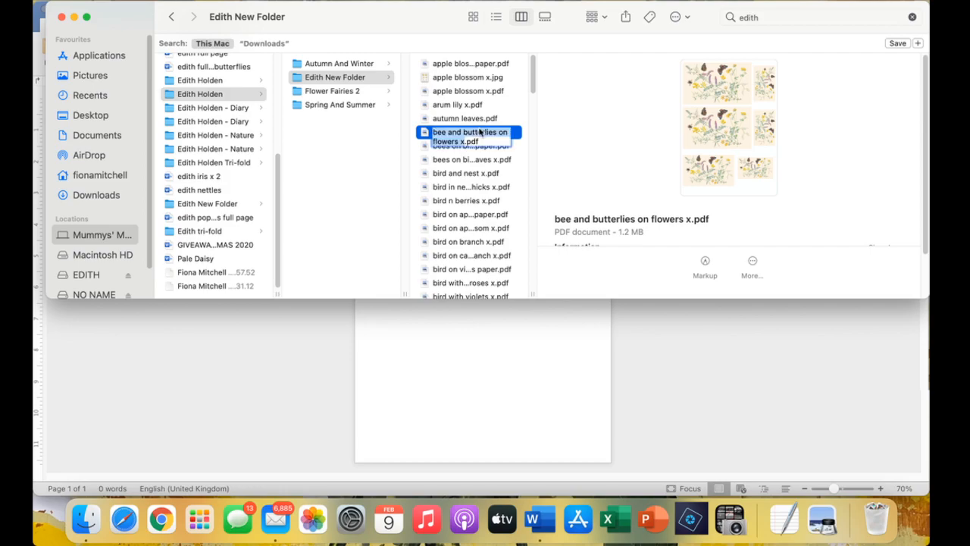
double_click(514, 135)
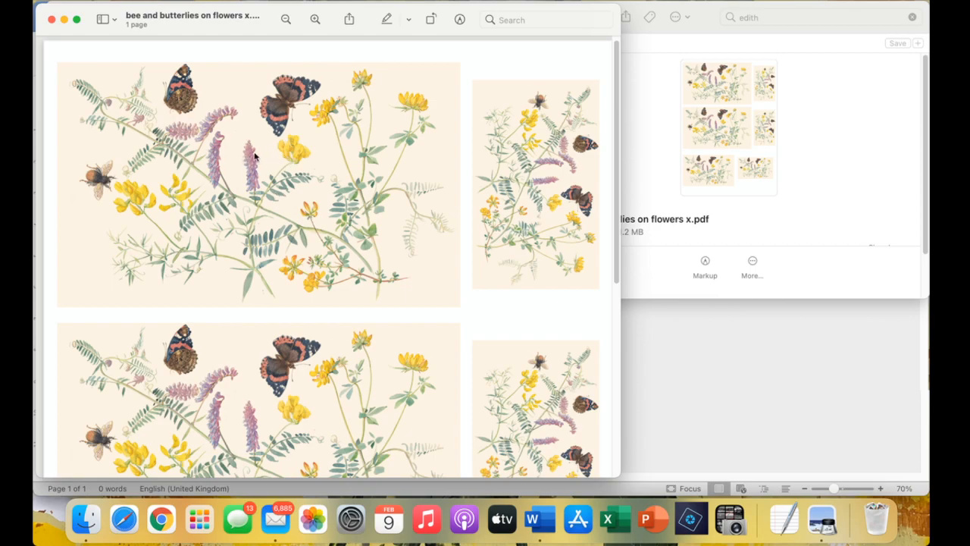
click(51, 19)
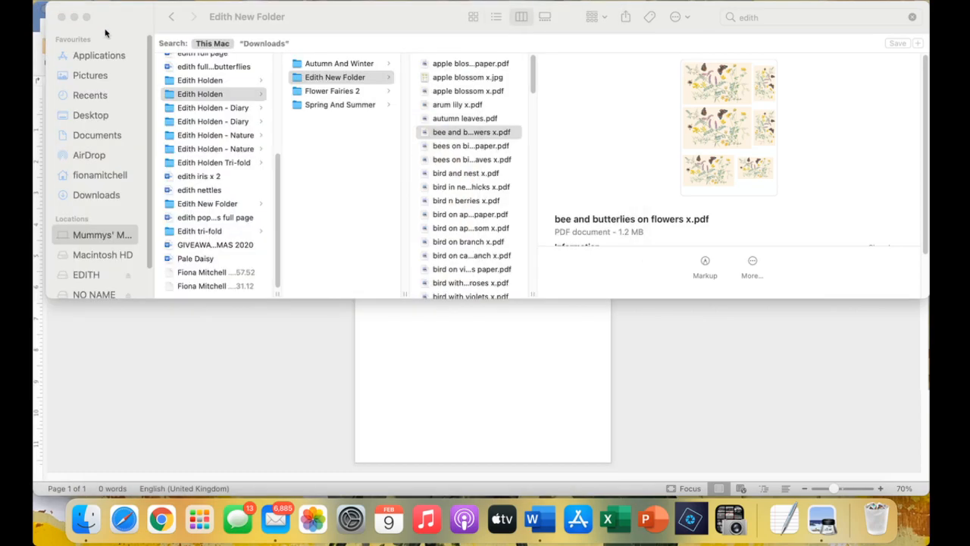
click(496, 132)
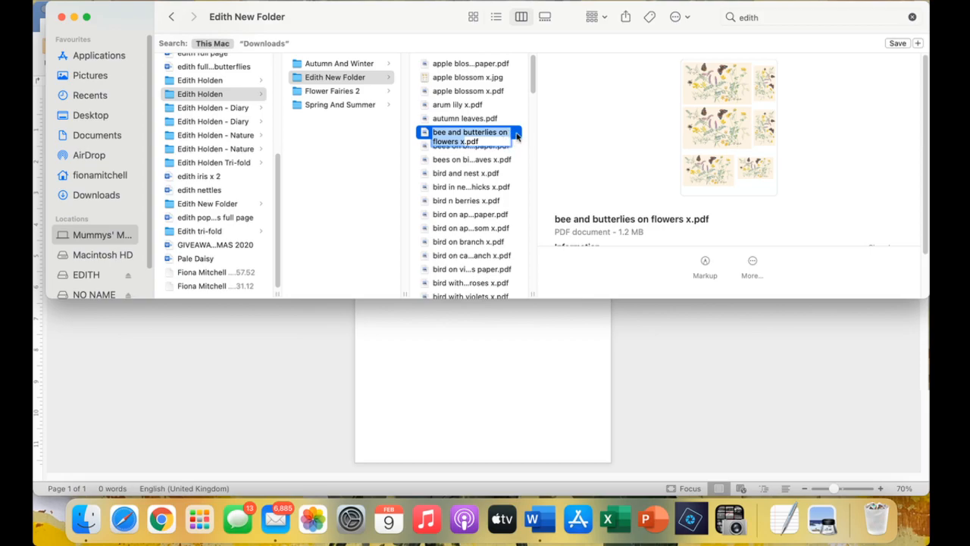
click(517, 134)
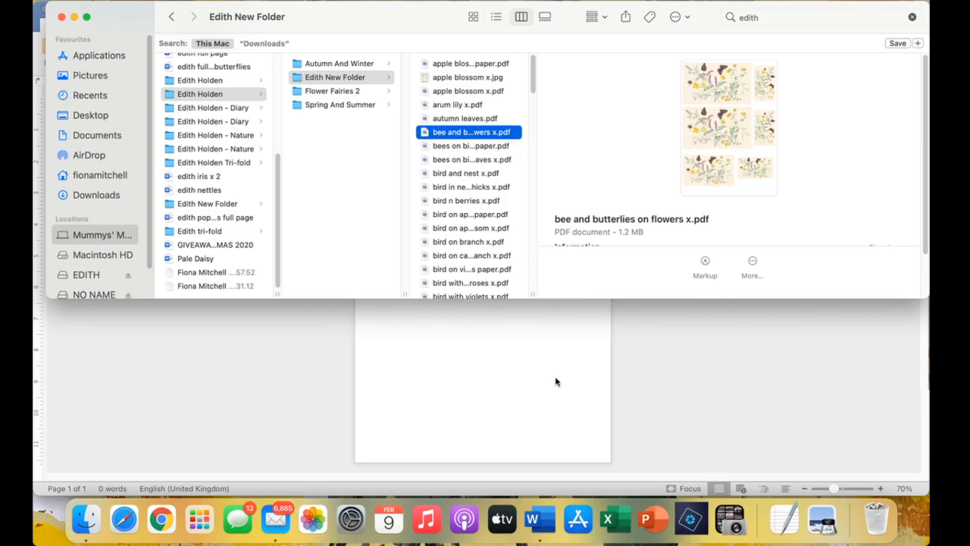
Drop bee and butterflies on flowers x.pdf onto the Word page and set it In Front of Text.
drag(517, 133, 526, 379)
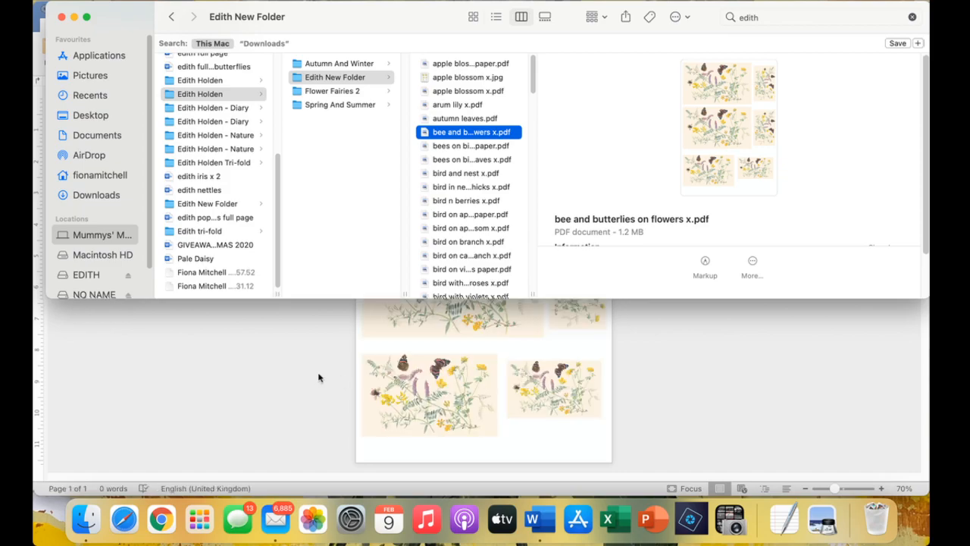
click(318, 376)
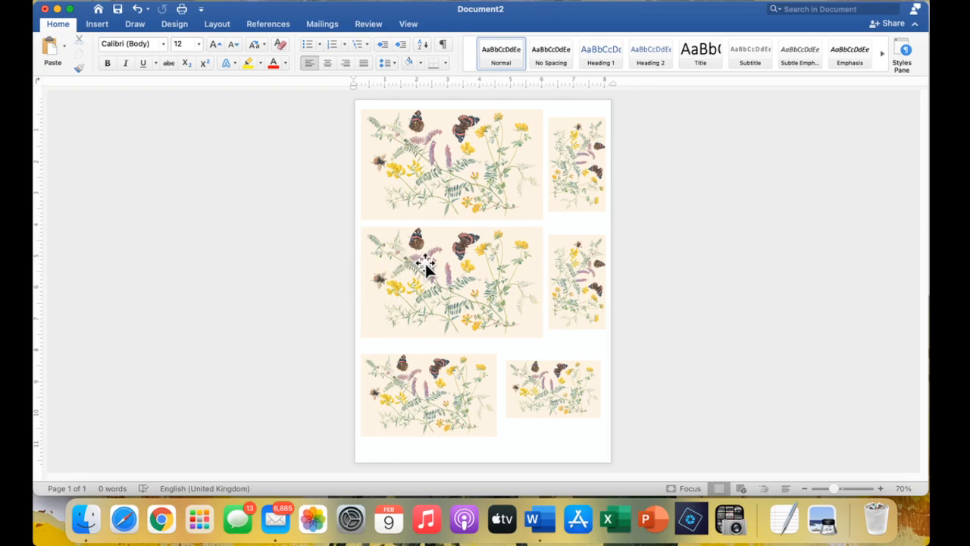
right_click(487, 238)
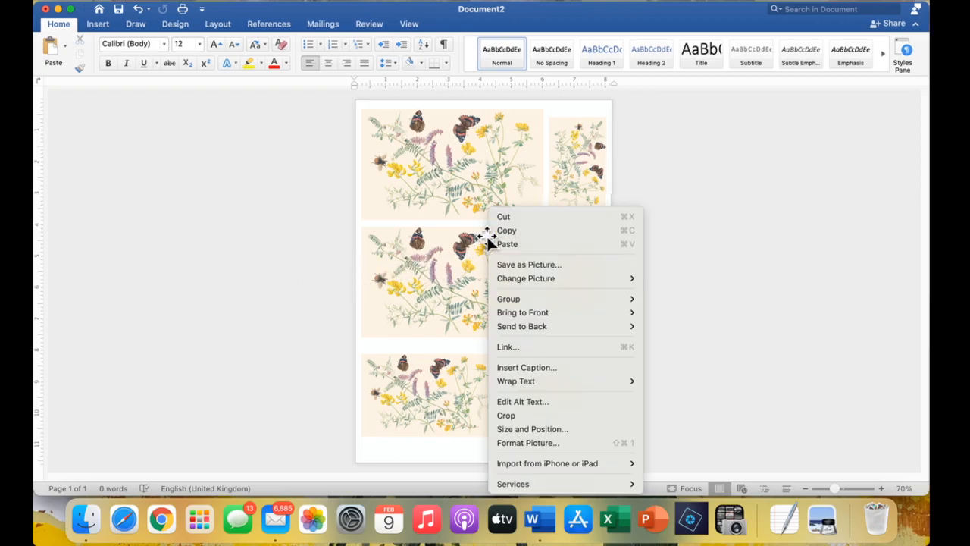
mouse_move(529, 384)
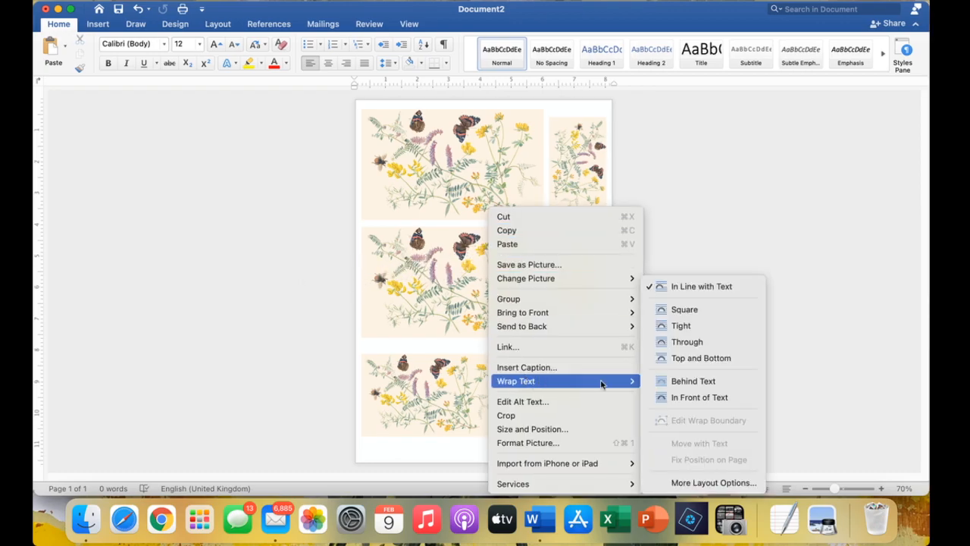
click(695, 397)
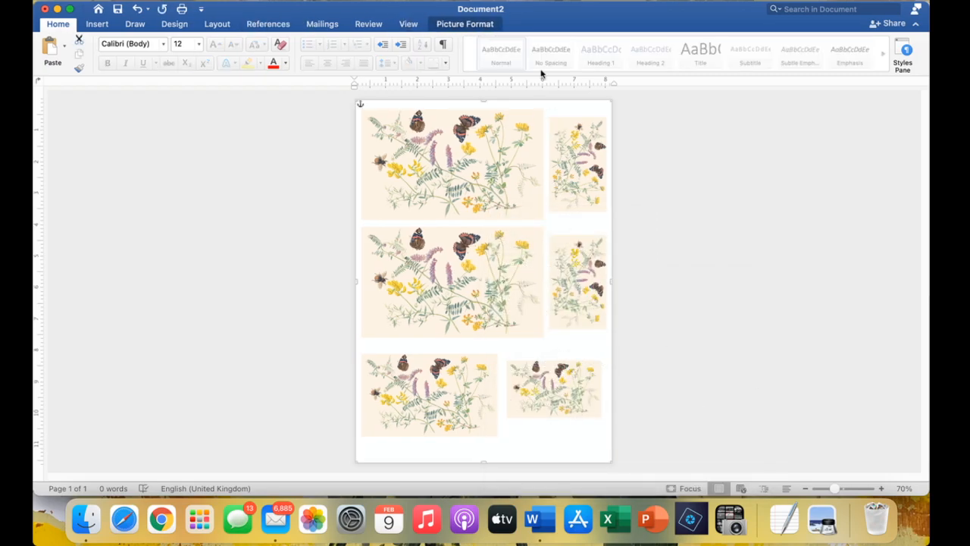
Crop the sheet down to the top-left butterfly-and-yellow-flower illustration.
click(464, 25)
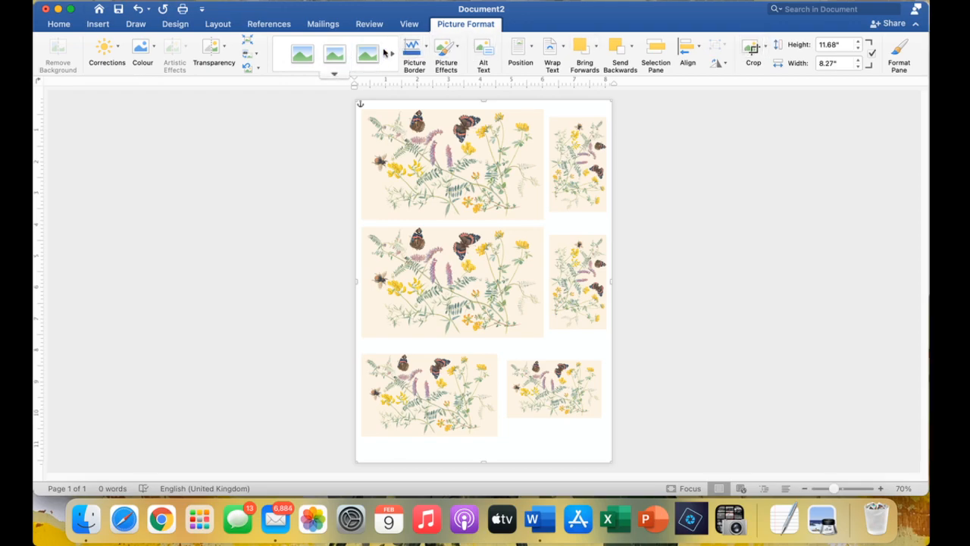
click(750, 48)
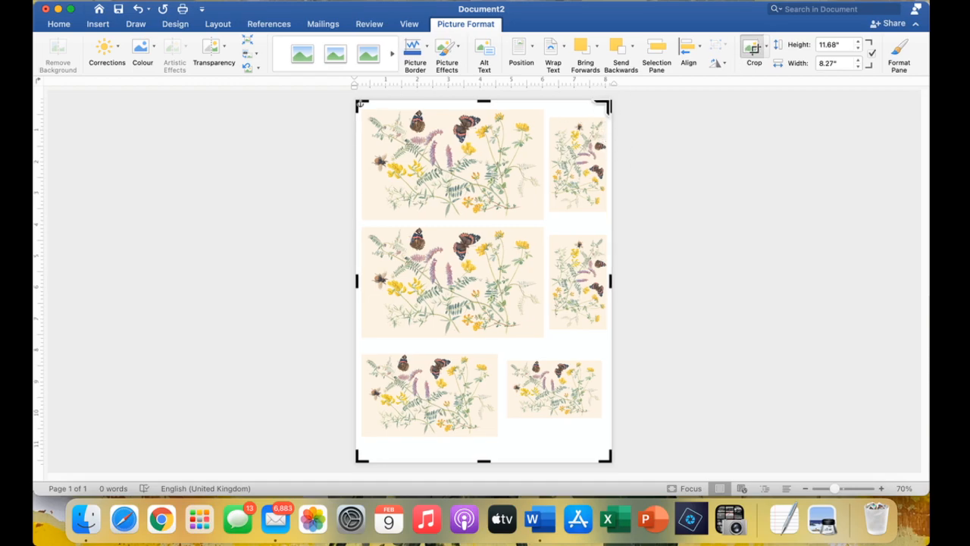
drag(605, 106, 544, 102)
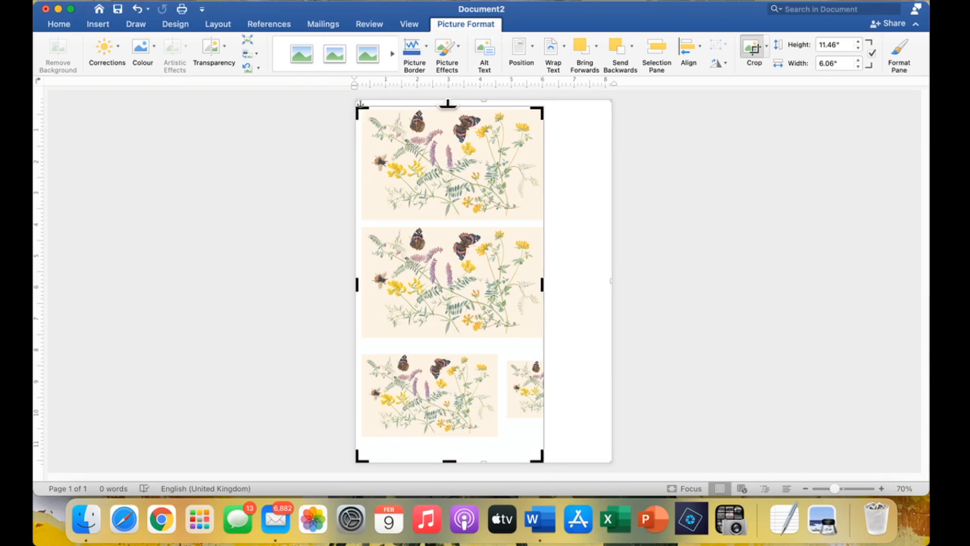
drag(446, 104, 446, 112)
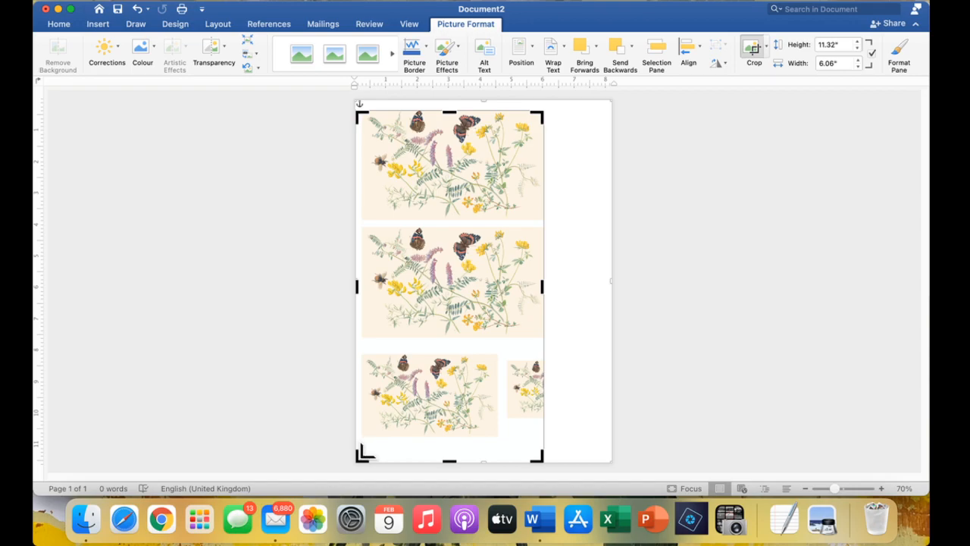
drag(363, 455, 362, 219)
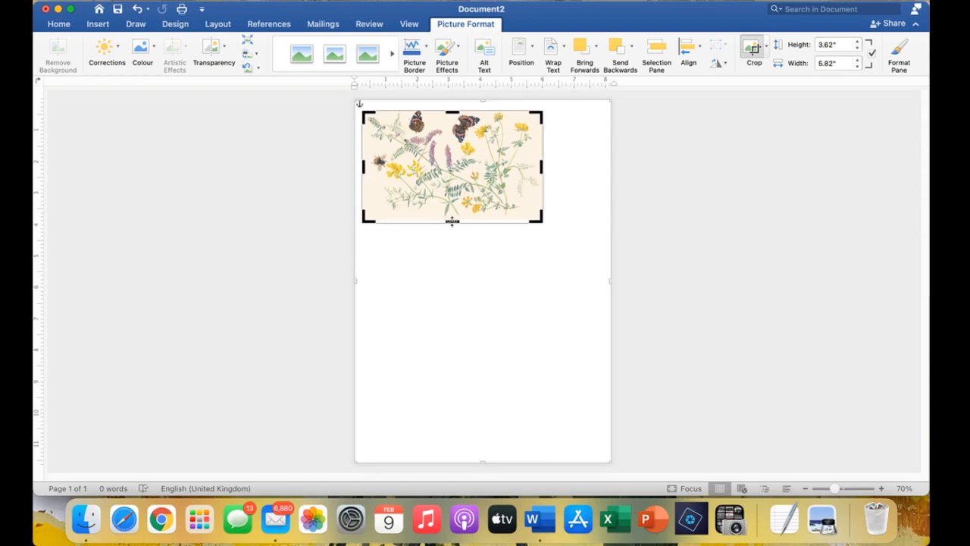
drag(452, 220, 457, 218)
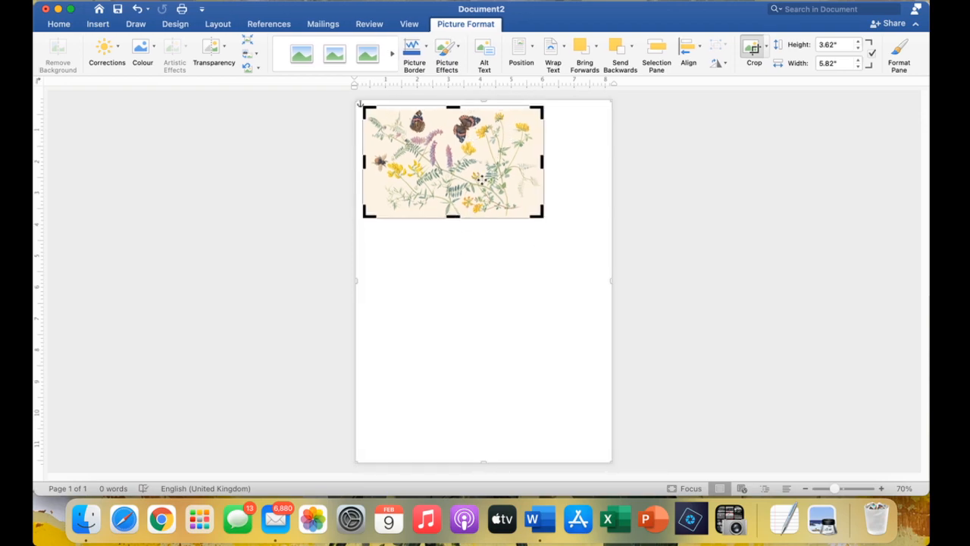
key(Escape)
Move the picture toward the page centre and trim a little more off its top edge.
drag(461, 184, 489, 244)
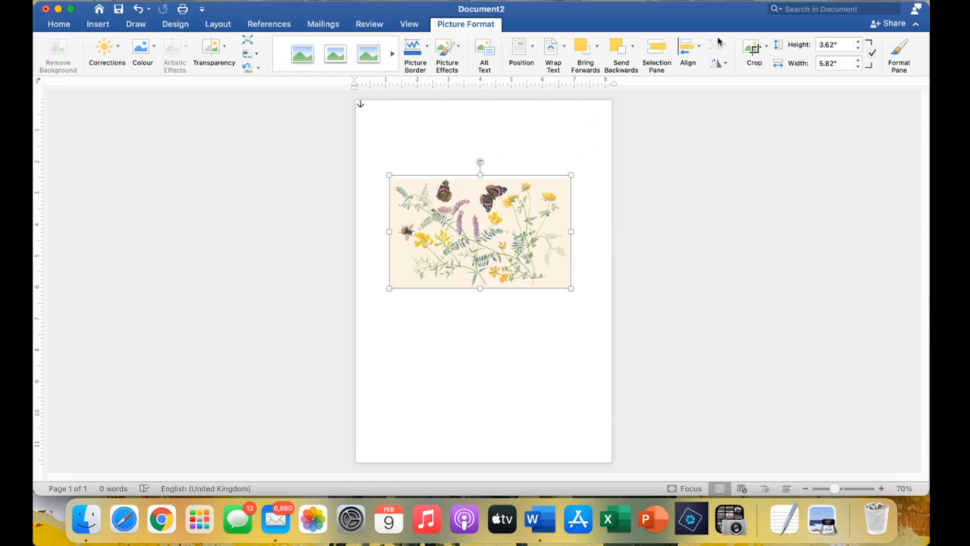
click(750, 48)
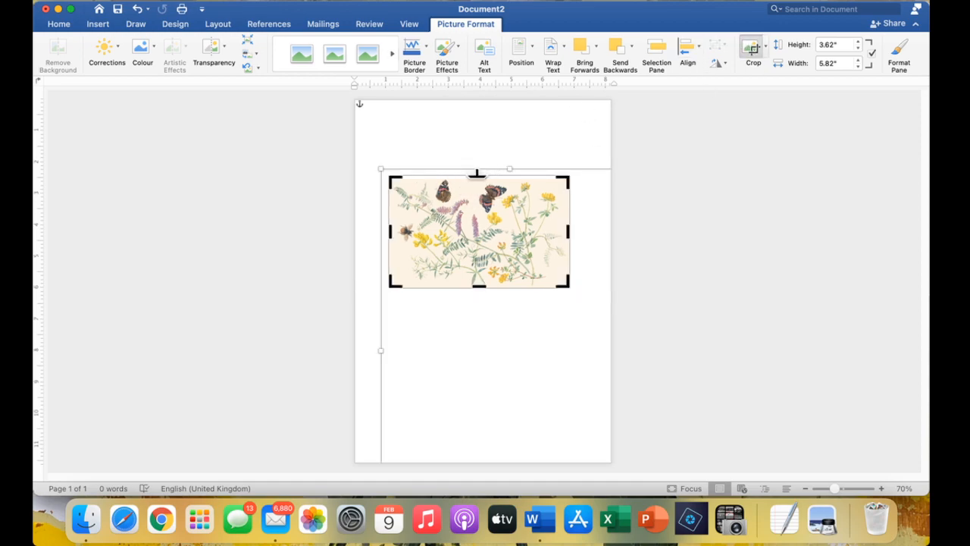
drag(479, 175, 480, 177)
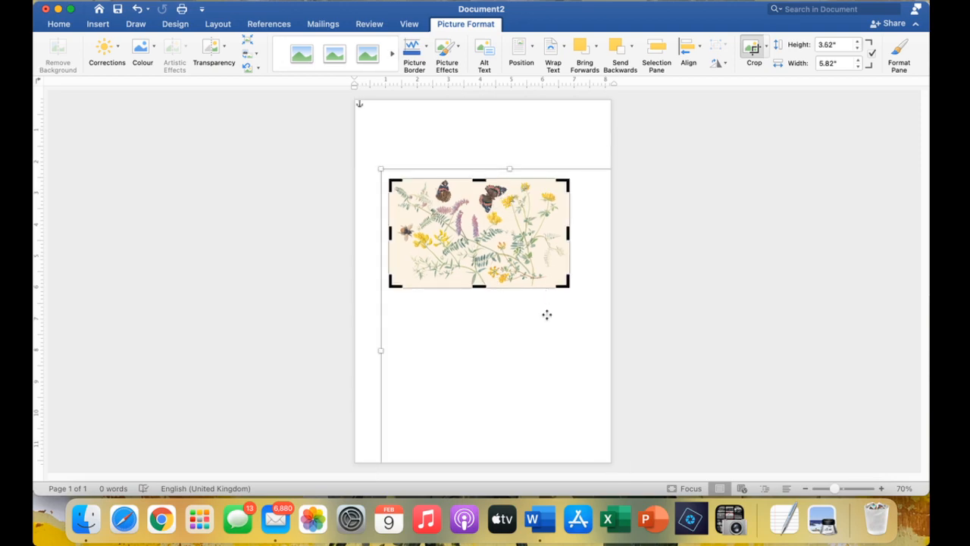
key(Escape)
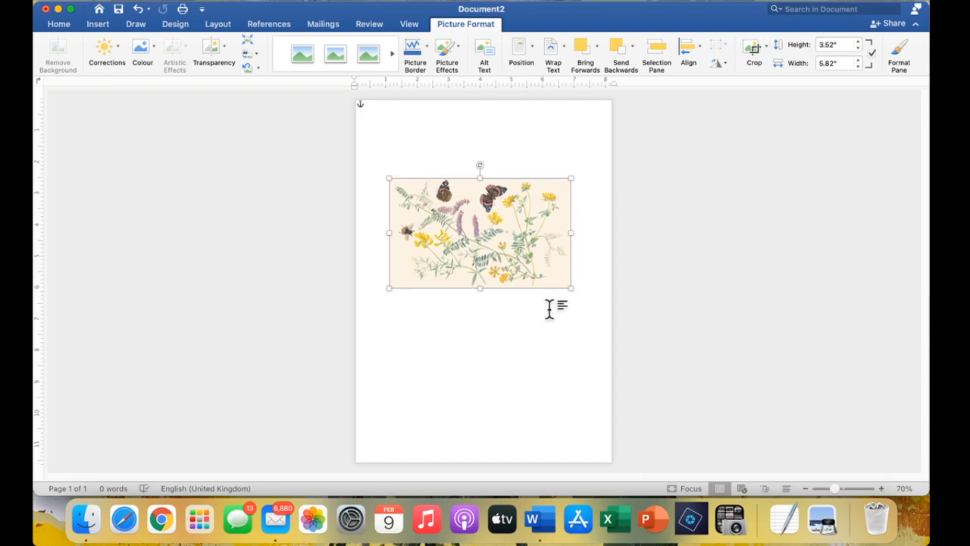
Change the page orientation to Landscape.
click(221, 24)
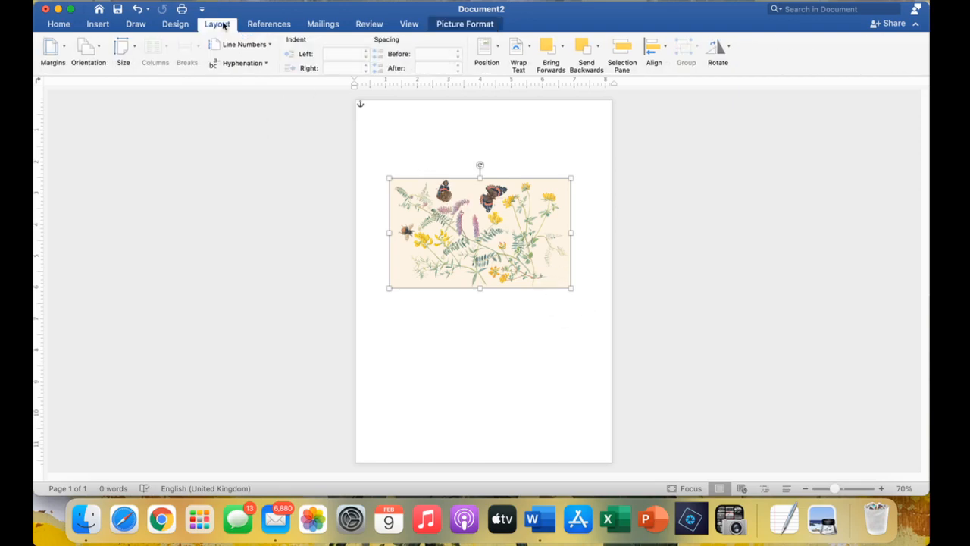
click(84, 47)
click(112, 102)
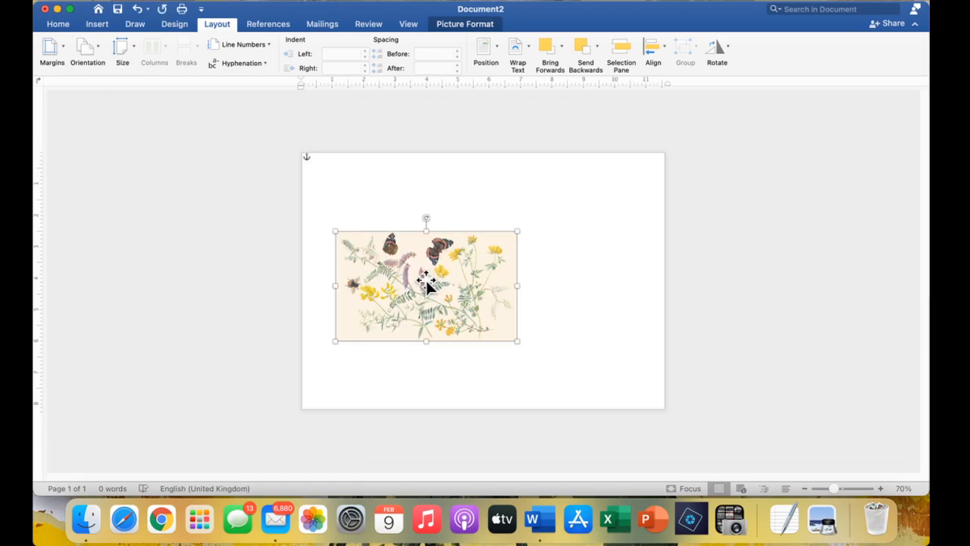
Move the picture top-left and enlarge it, then delete it and bring Finder forward.
drag(424, 283, 385, 206)
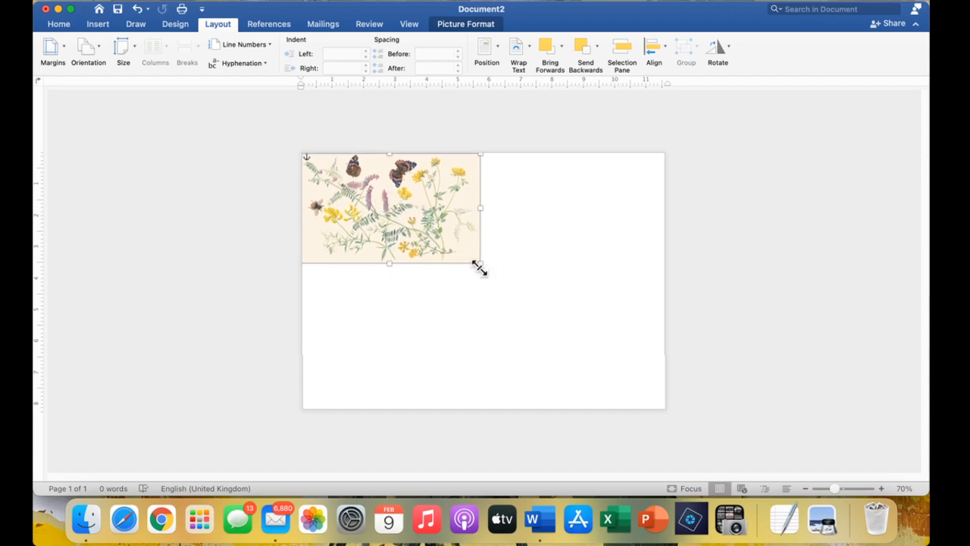
drag(480, 263, 597, 343)
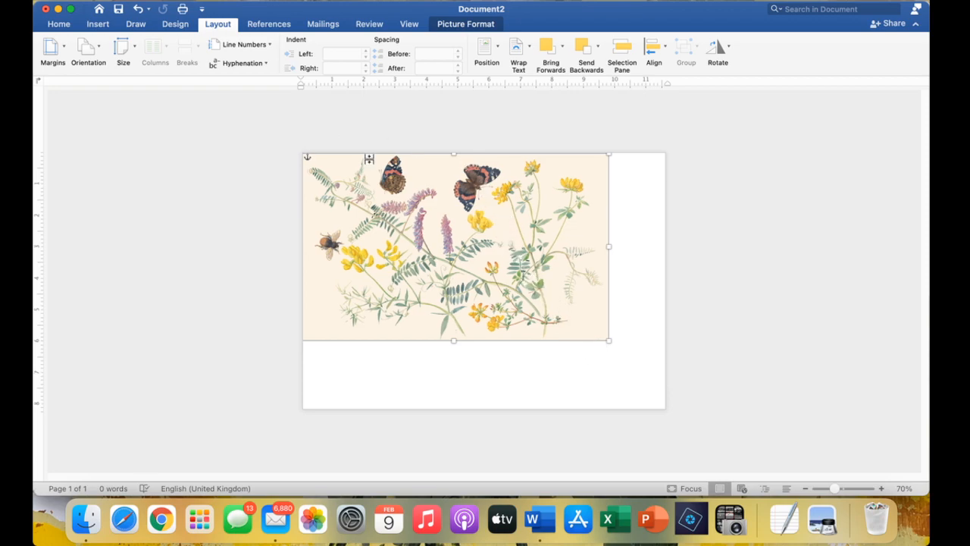
drag(608, 340, 654, 372)
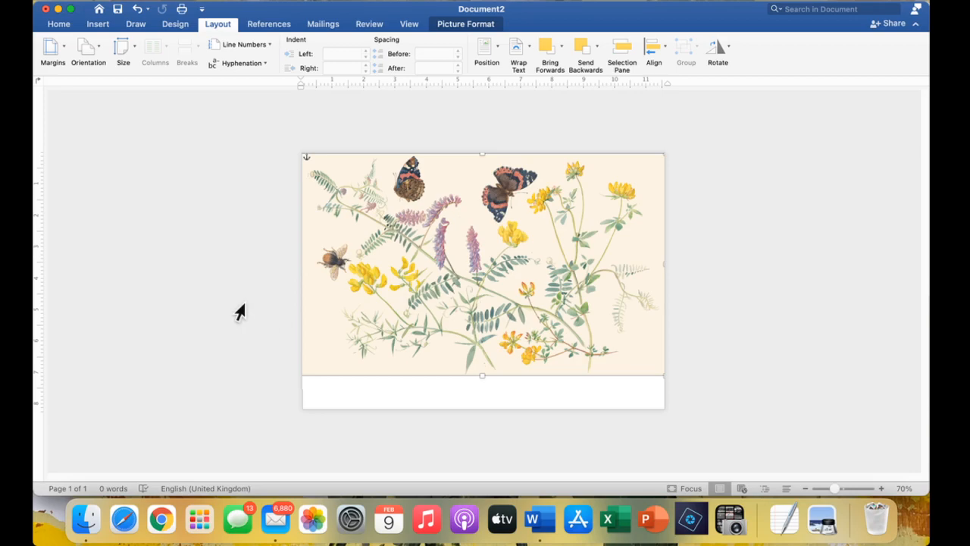
key(BackSpace)
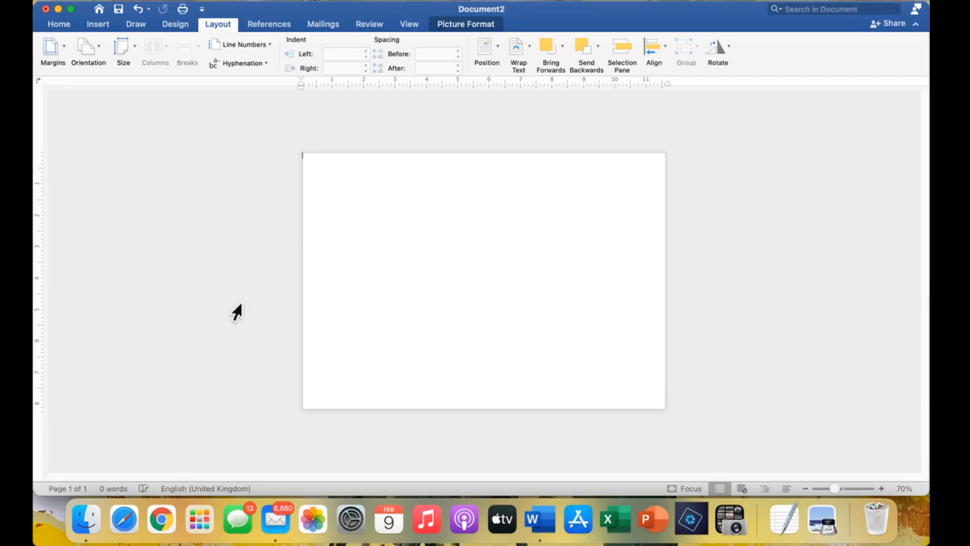
click(87, 519)
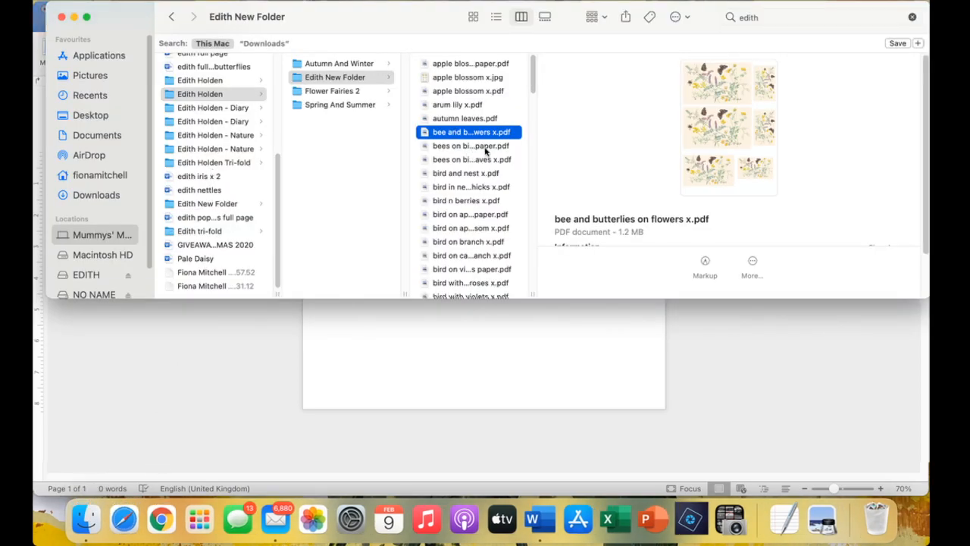
Preview the bees and bird files, from bees on big leaves to bird on violets paper.
click(487, 147)
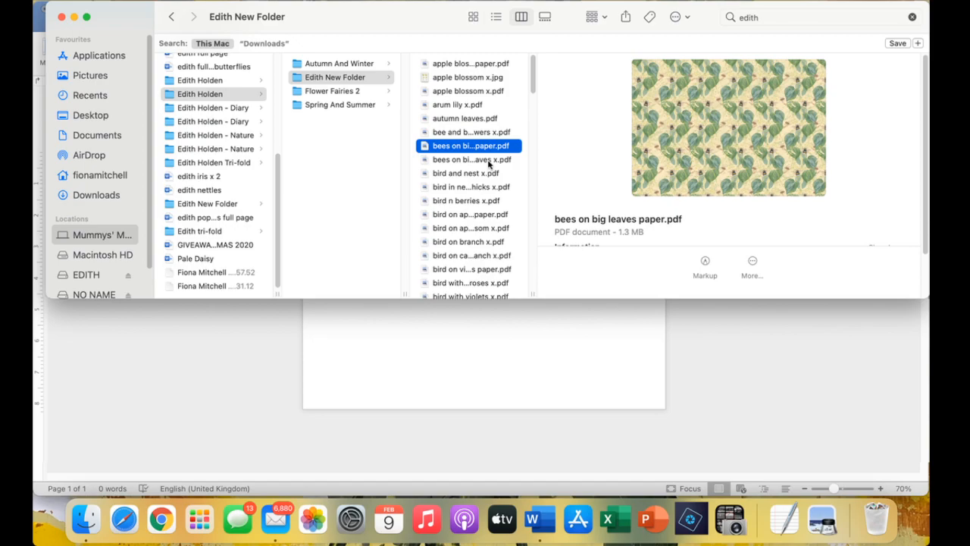
click(489, 161)
click(489, 174)
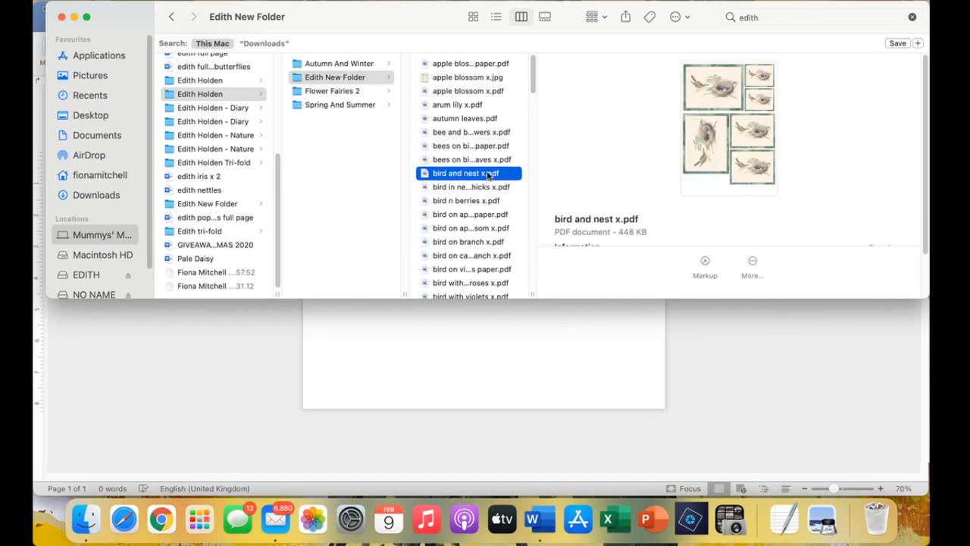
click(488, 188)
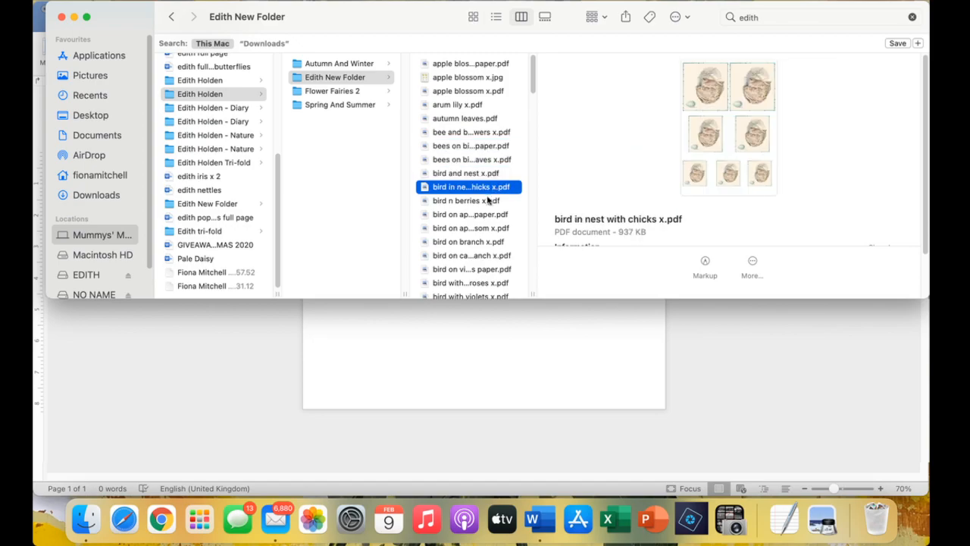
click(489, 200)
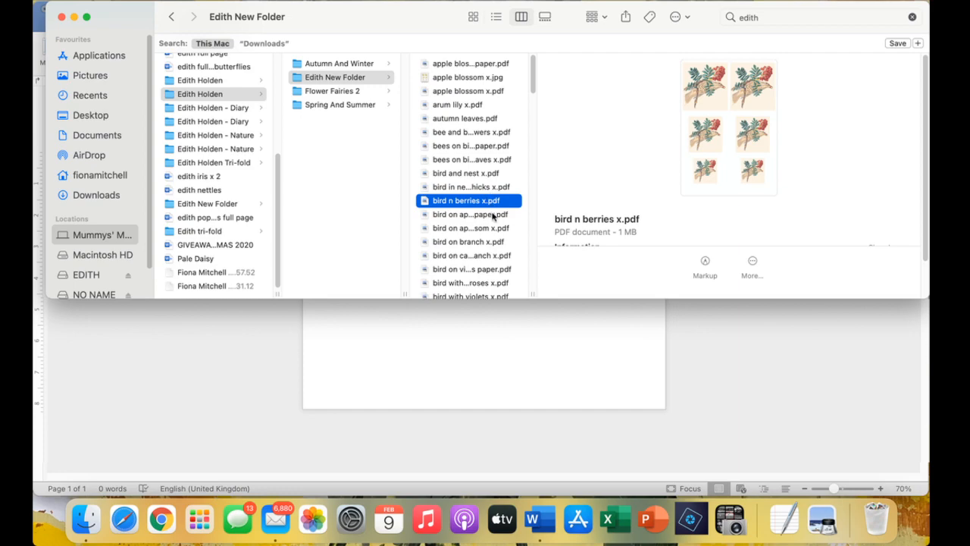
key(Down)
key(Down)
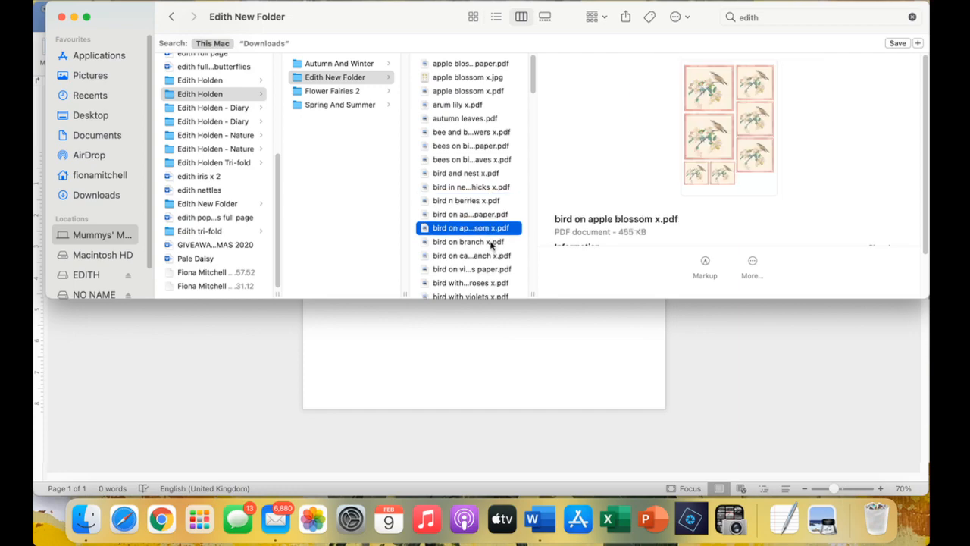
click(491, 243)
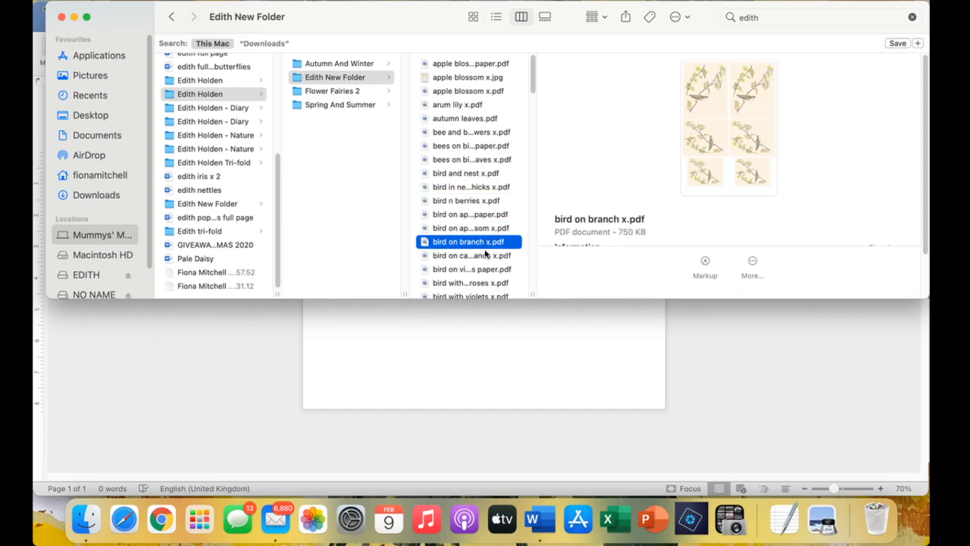
click(484, 256)
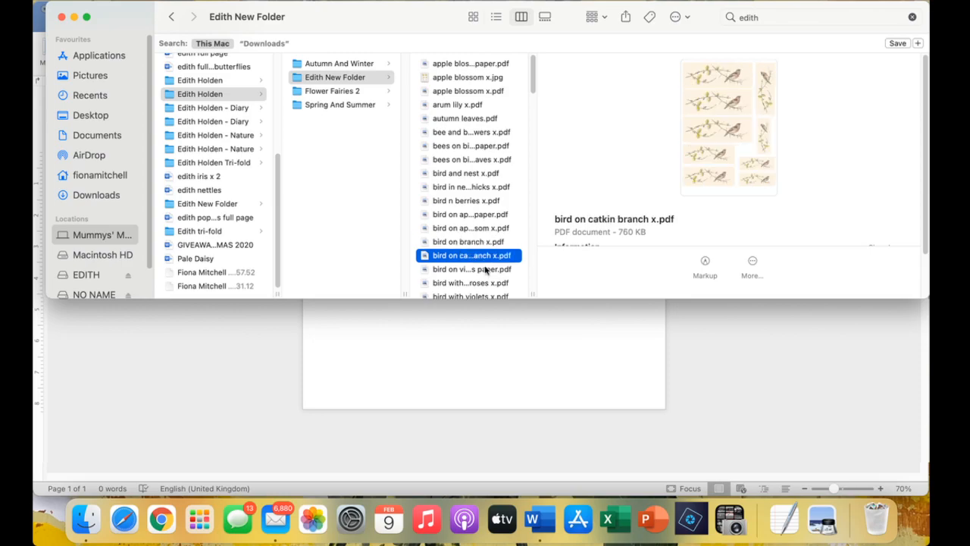
click(486, 270)
Preview the next files, including bird with violets x and the bird's nest and eggs files.
scroll(480, 230, down, 5)
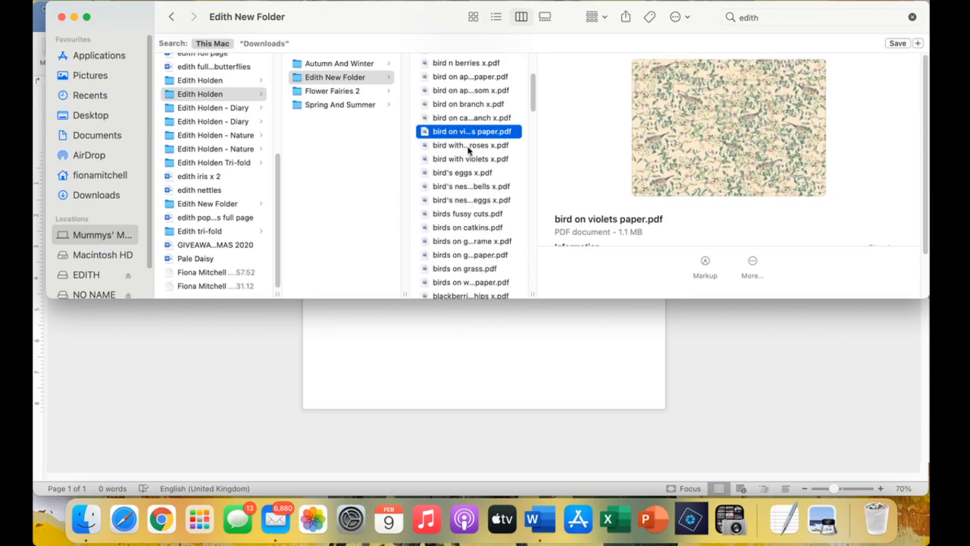
key(Down)
key(Down)
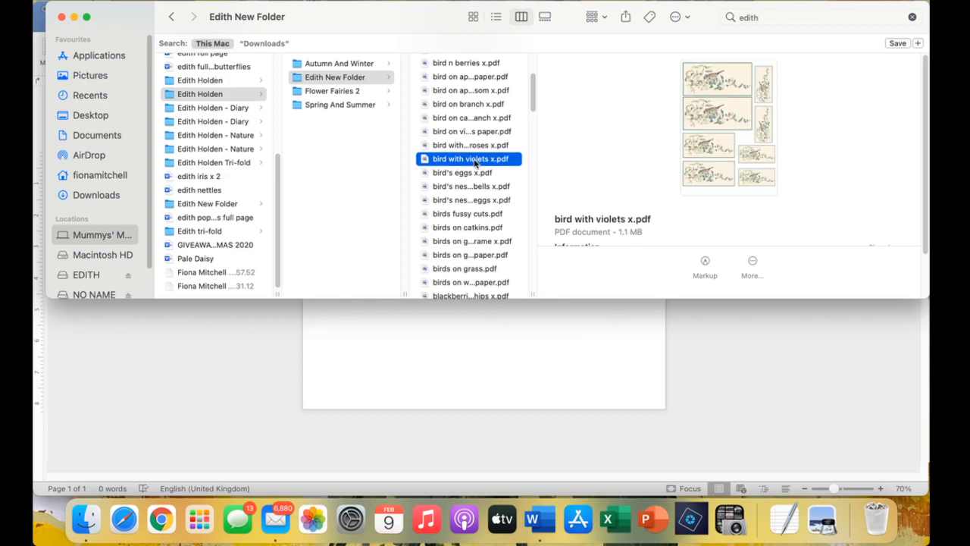
key(Down)
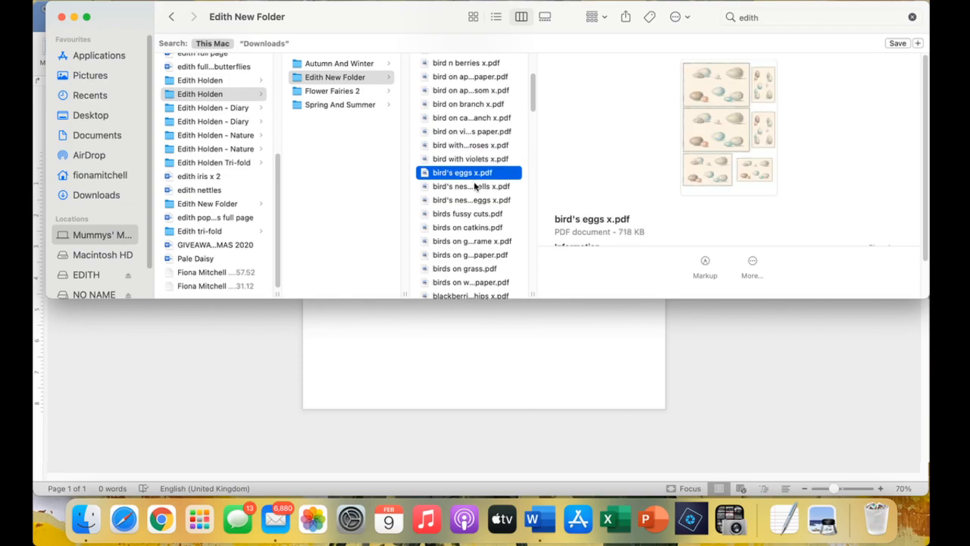
click(473, 187)
key(Down)
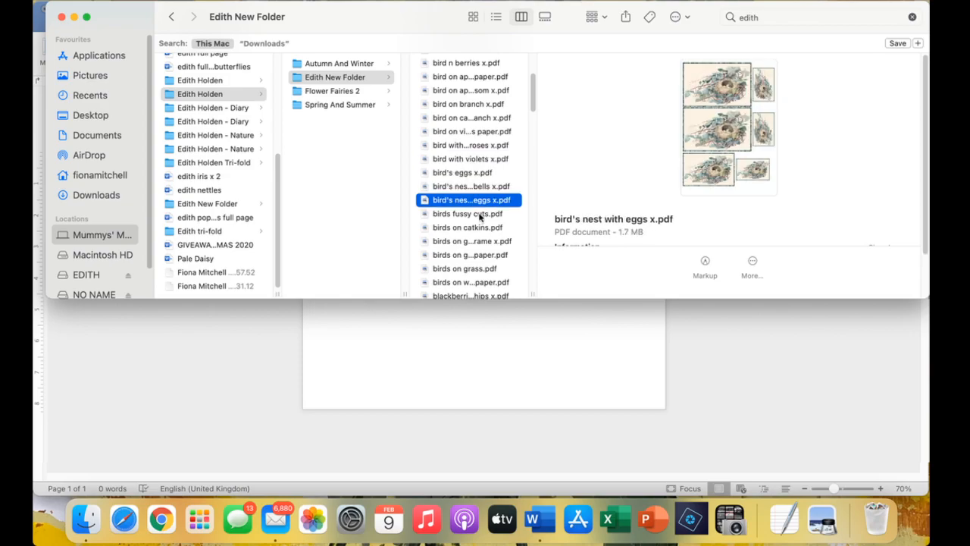
key(Down)
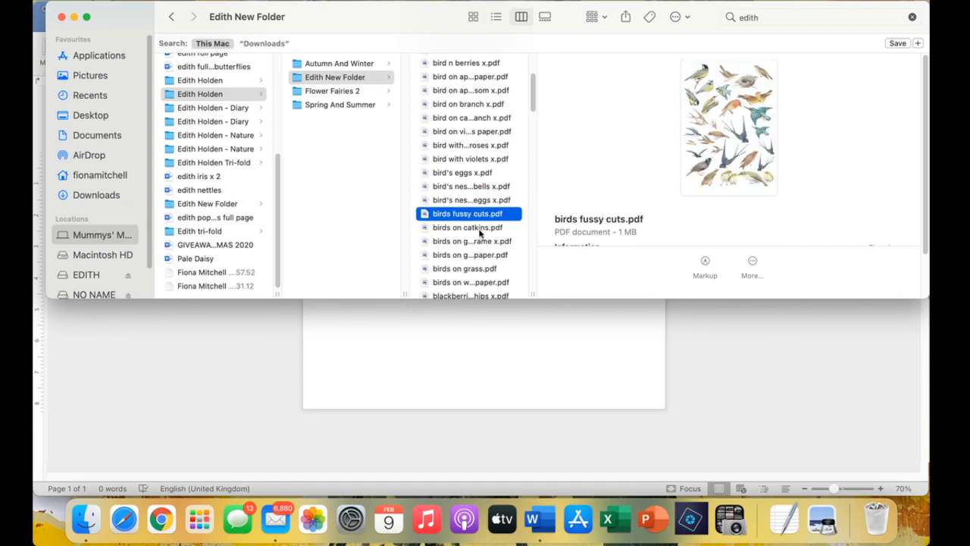
View birds fussy cuts full size, close it, and select birds on garden frame x.pdf.
click(483, 219)
double_click(508, 218)
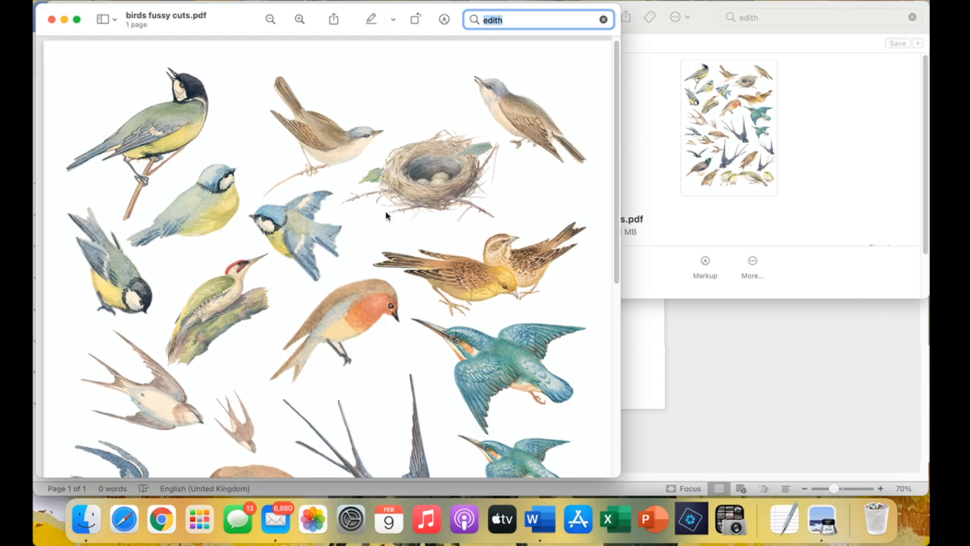
click(51, 20)
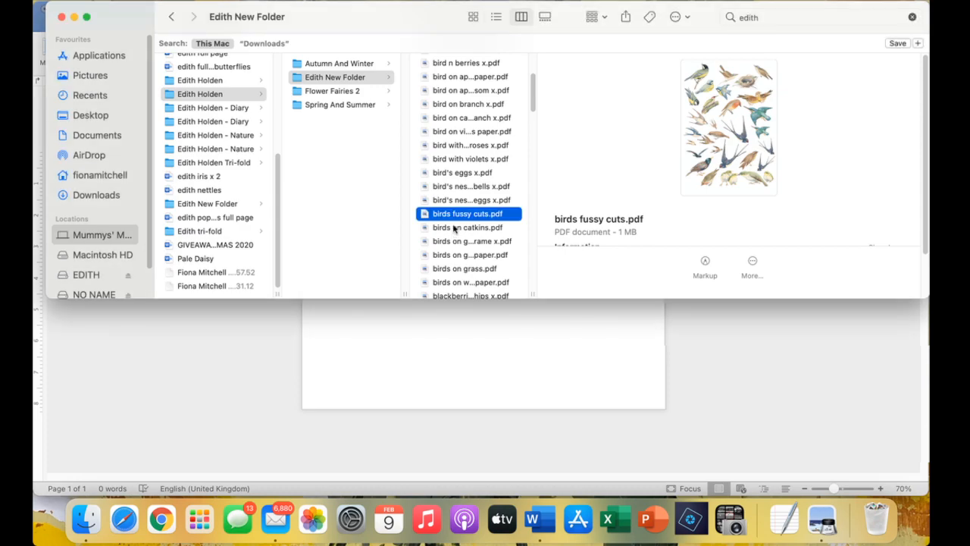
click(490, 227)
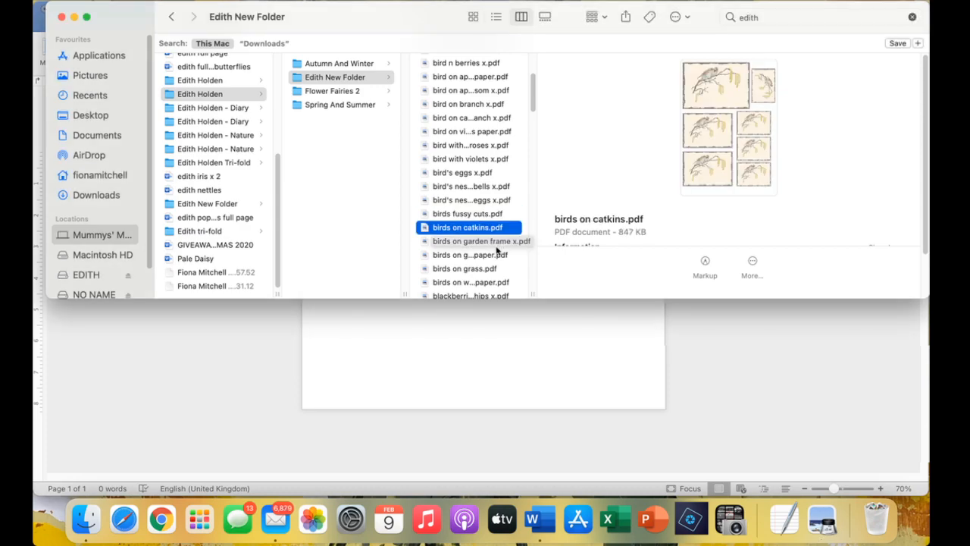
click(499, 241)
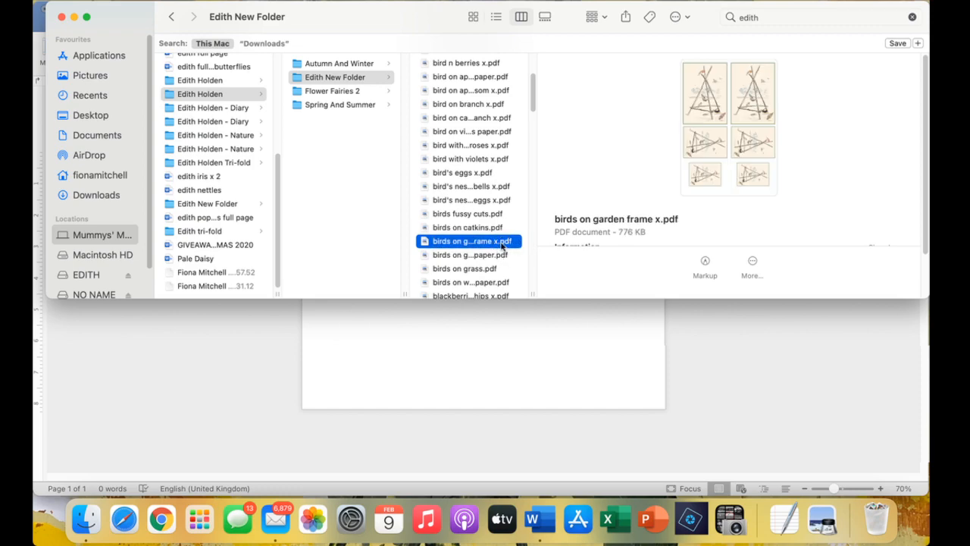
Drop birds on garden frame x.pdf into Word, switch to Portrait, and set it In Front of Text.
drag(513, 243, 519, 350)
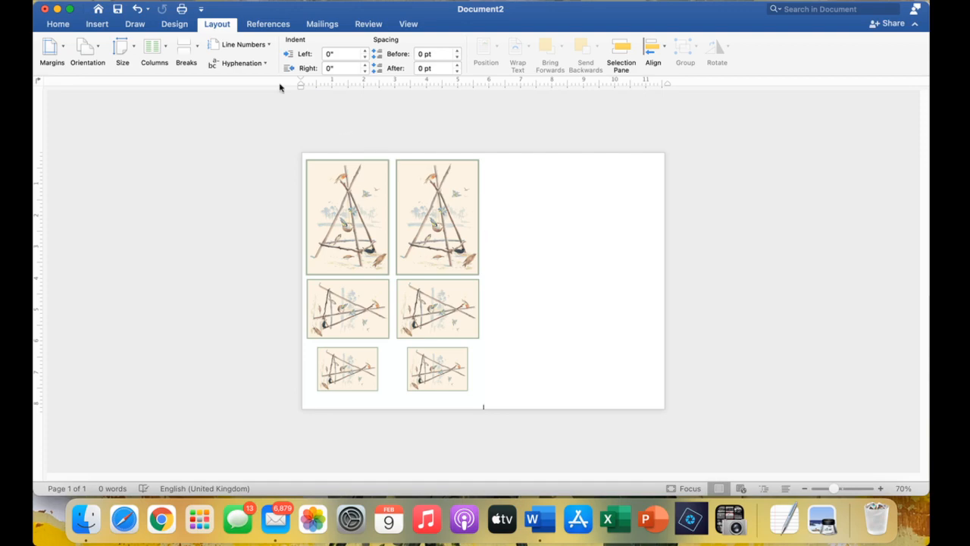
click(85, 51)
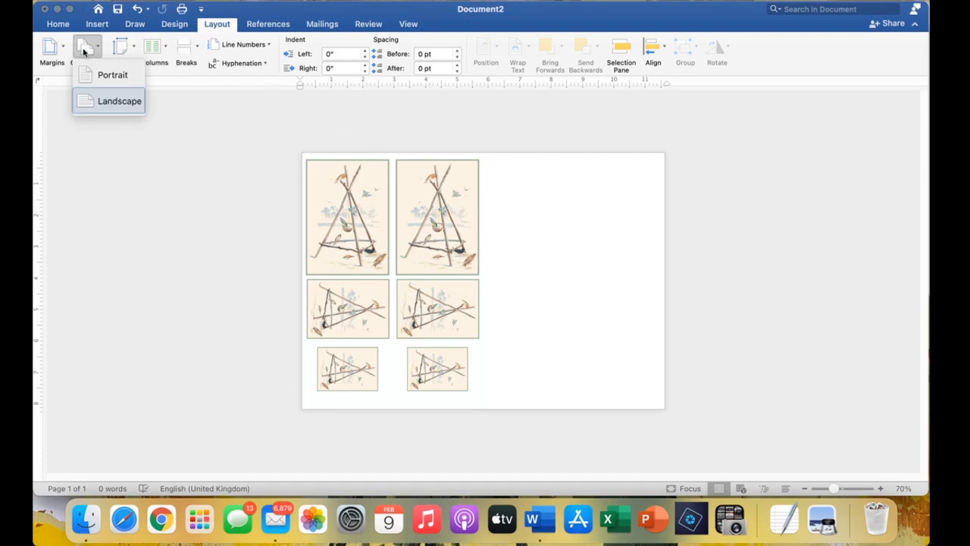
click(114, 77)
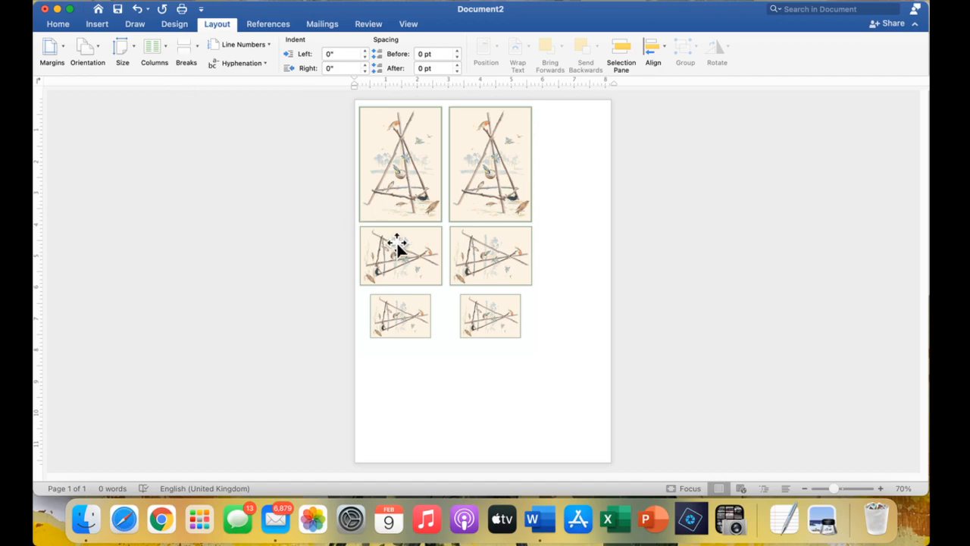
right_click(480, 175)
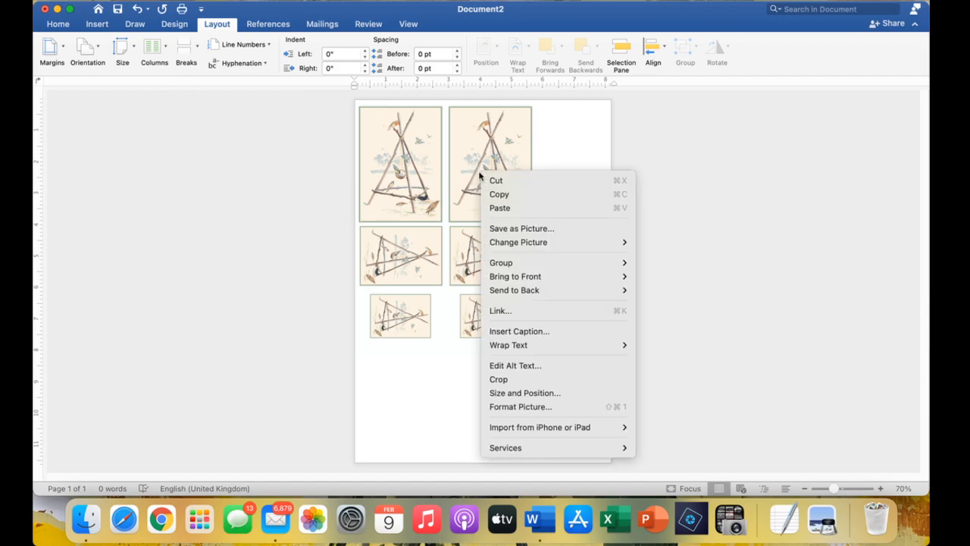
mouse_move(565, 347)
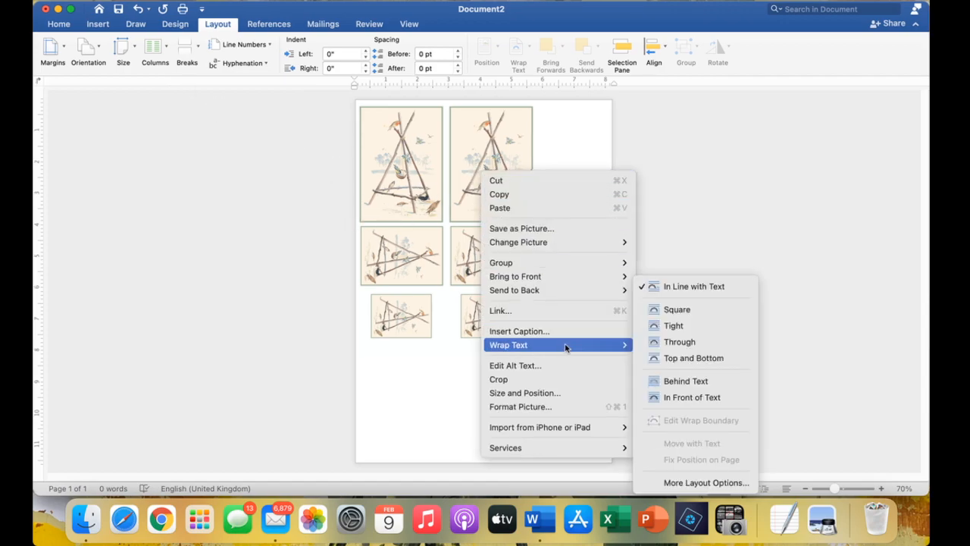
click(700, 400)
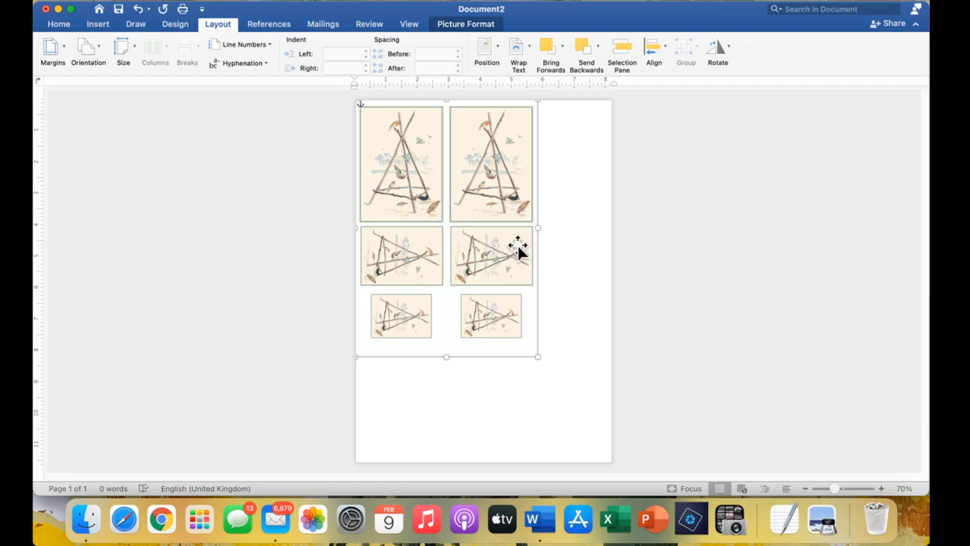
Crop the garden-frame sheet to the single birds-on-tripod illustration, 3.62" by 2.6".
click(463, 25)
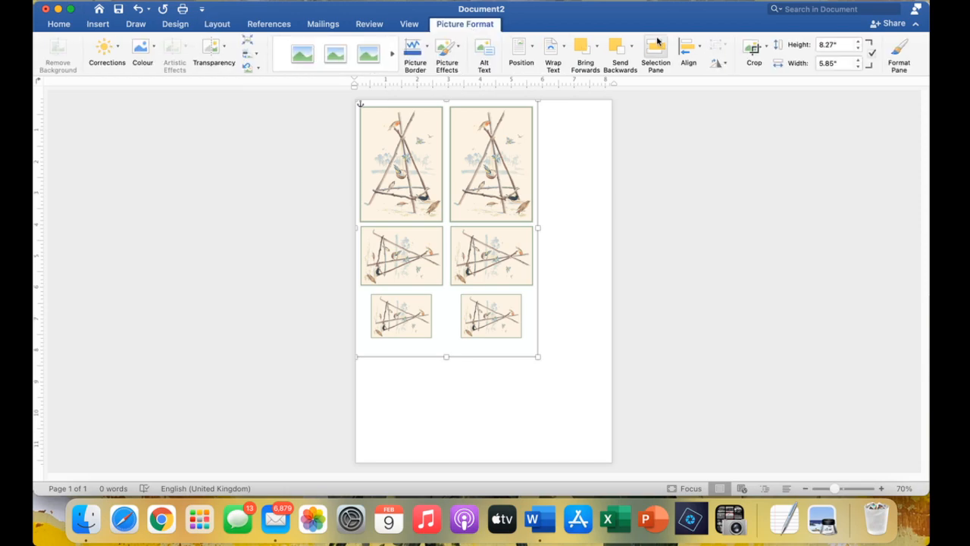
click(750, 50)
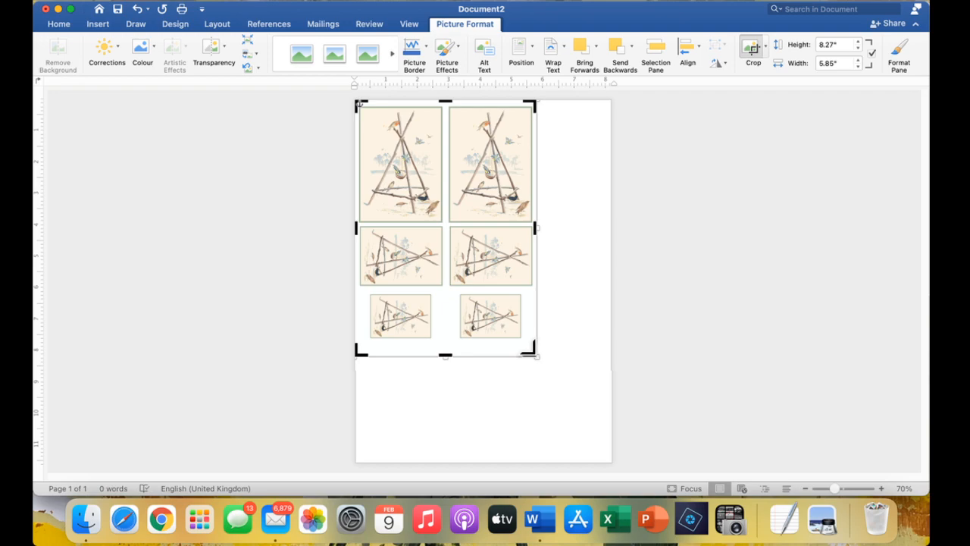
drag(529, 350, 535, 218)
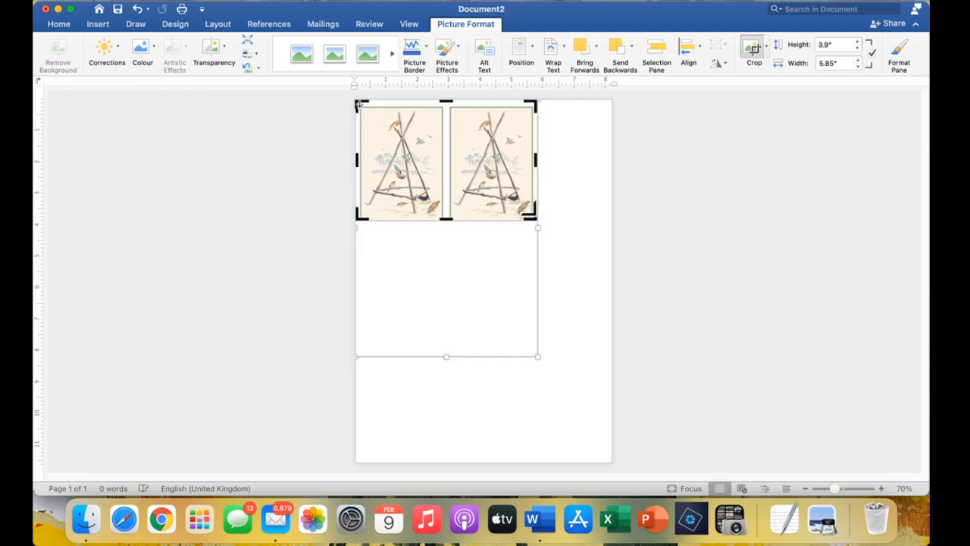
drag(534, 216, 443, 217)
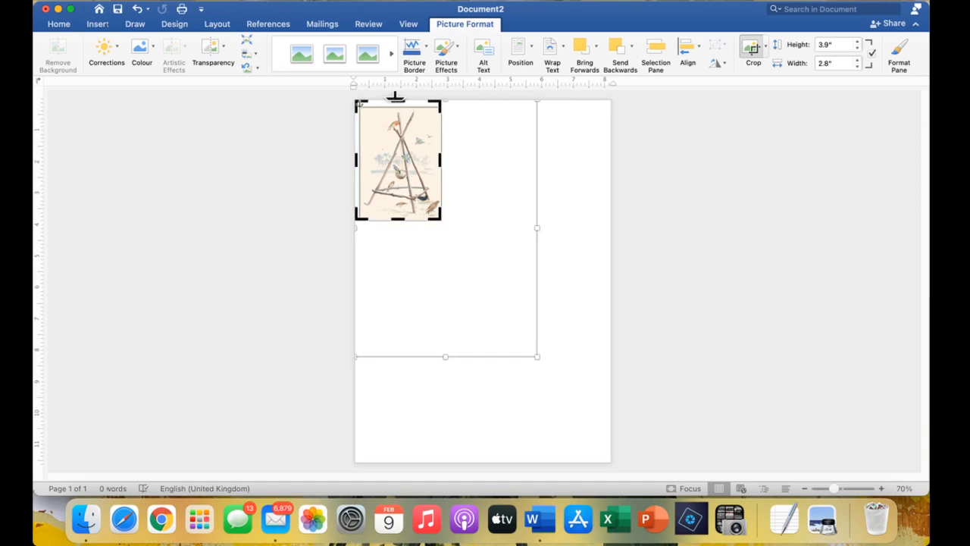
drag(398, 97, 398, 105)
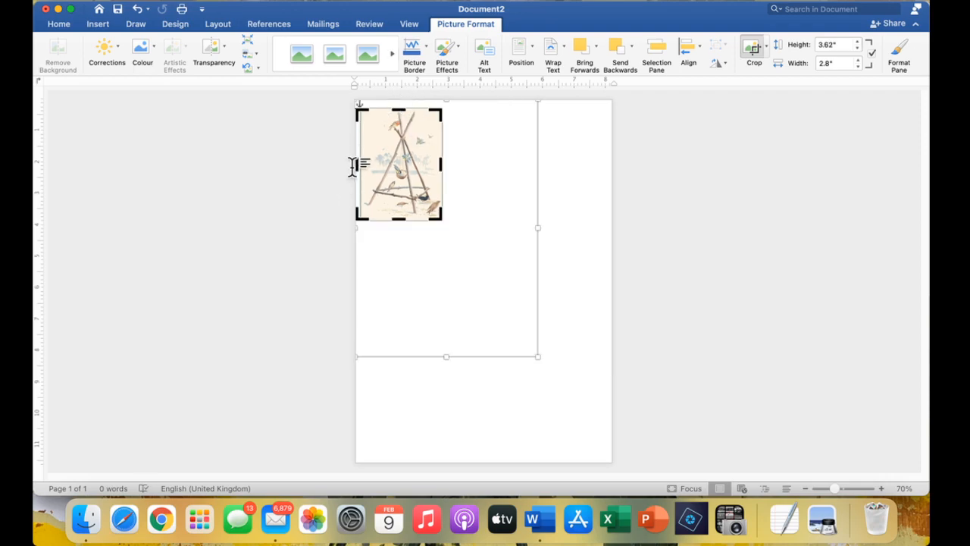
drag(353, 164, 360, 163)
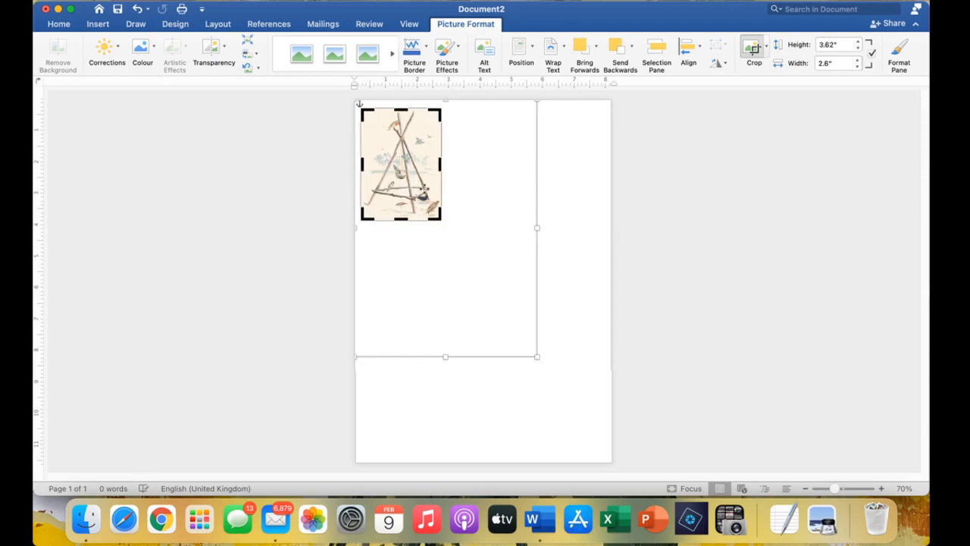
click(431, 242)
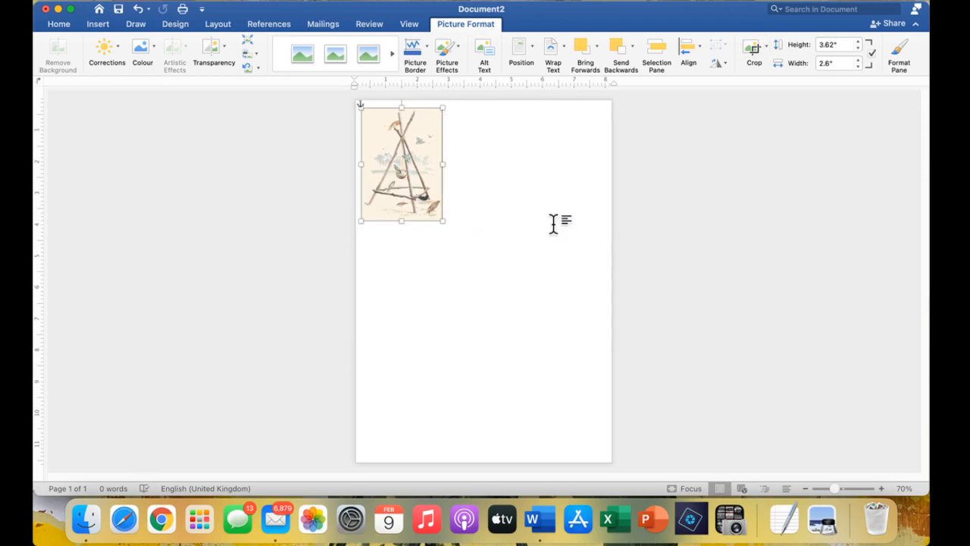
Move the illustration top-left and enlarge it to about 7.83" by 10.9" within the page.
drag(401, 190, 396, 183)
drag(437, 215, 613, 430)
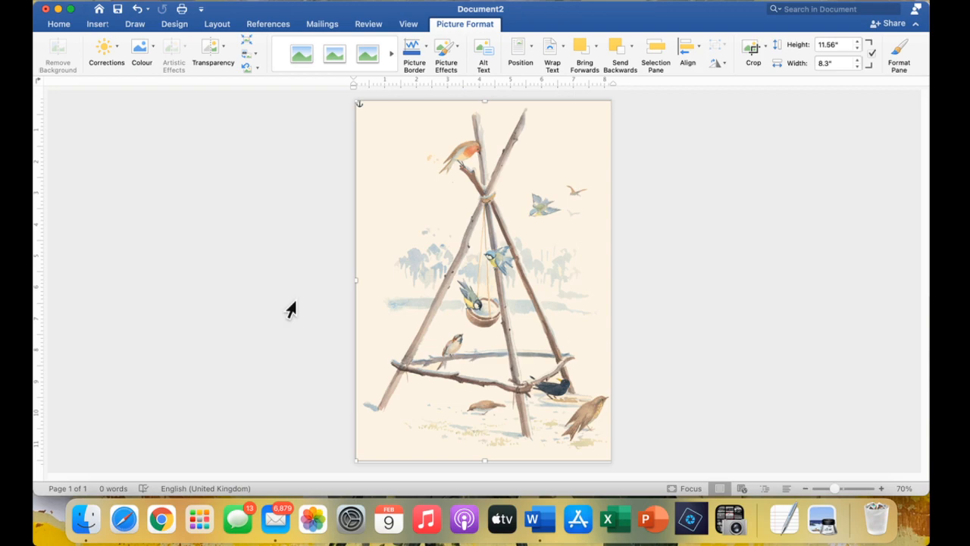
drag(576, 436, 594, 444)
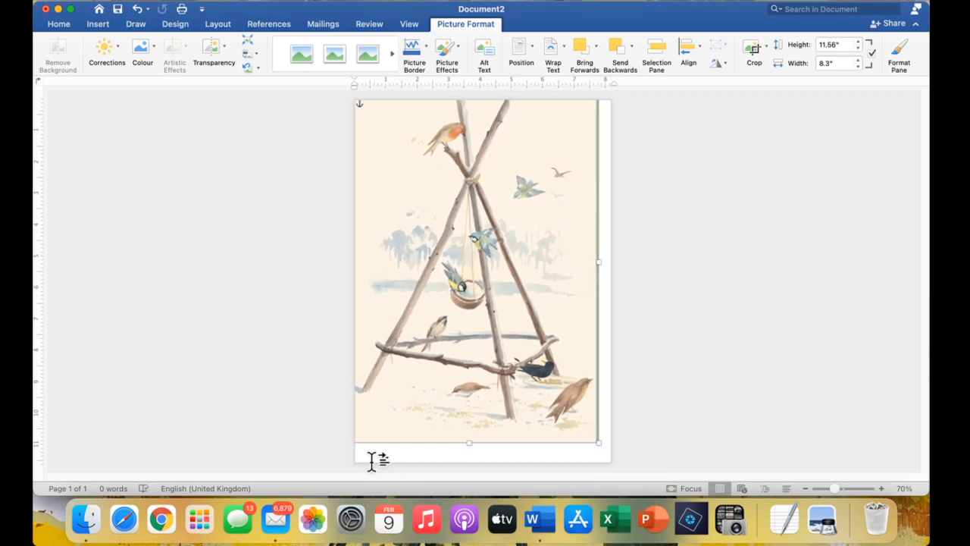
drag(432, 350, 445, 373)
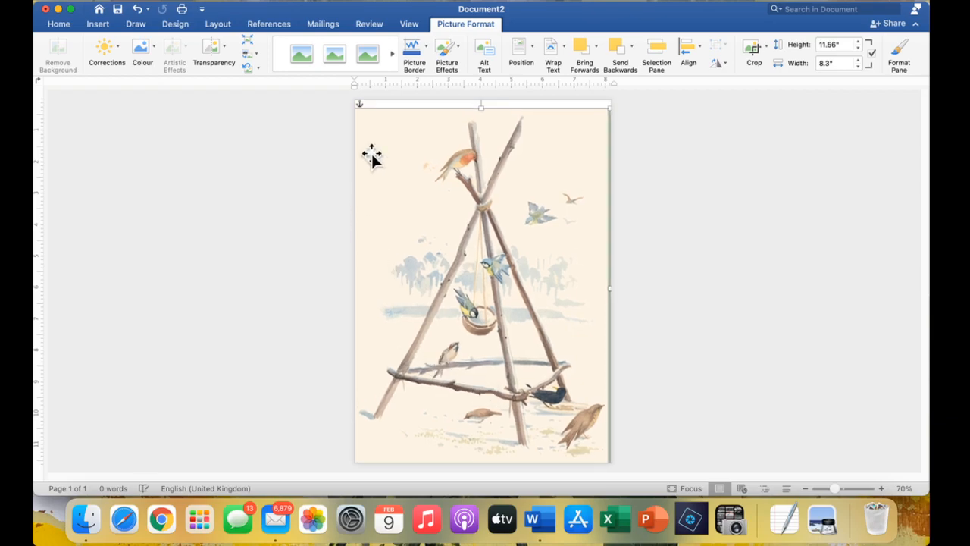
drag(354, 107, 367, 129)
drag(472, 218, 468, 208)
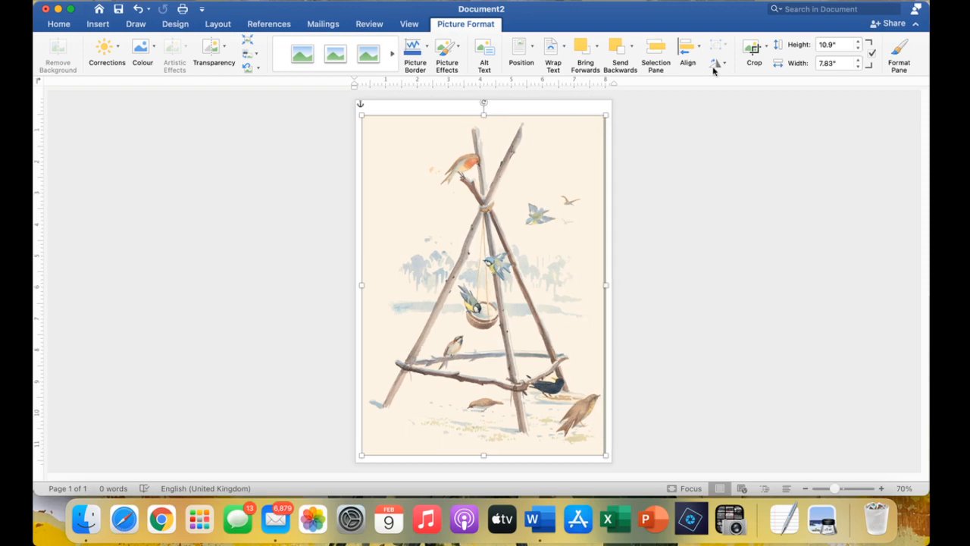
Crop a thin strip off the right edge, leaving the illustration 7.62" wide by 10.9" tall.
click(750, 49)
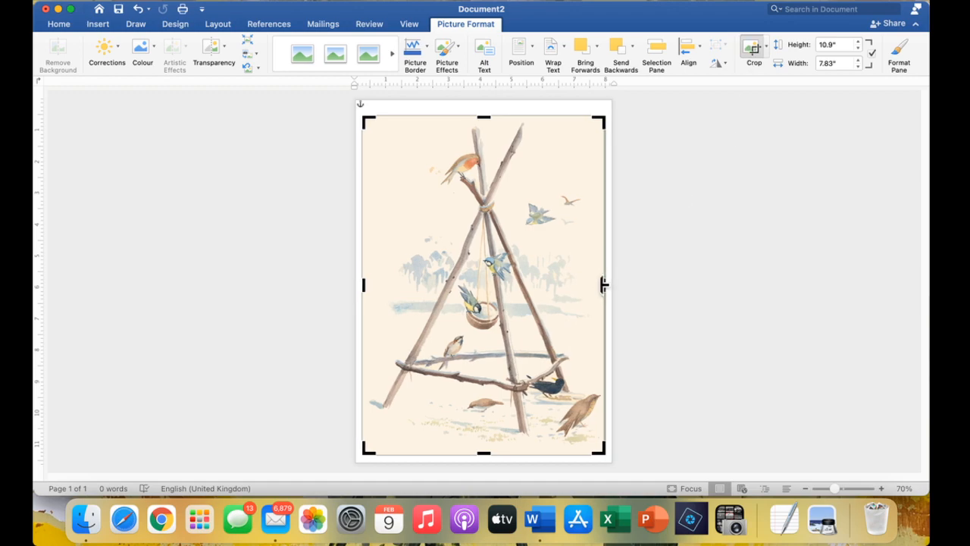
drag(604, 284, 599, 282)
click(672, 282)
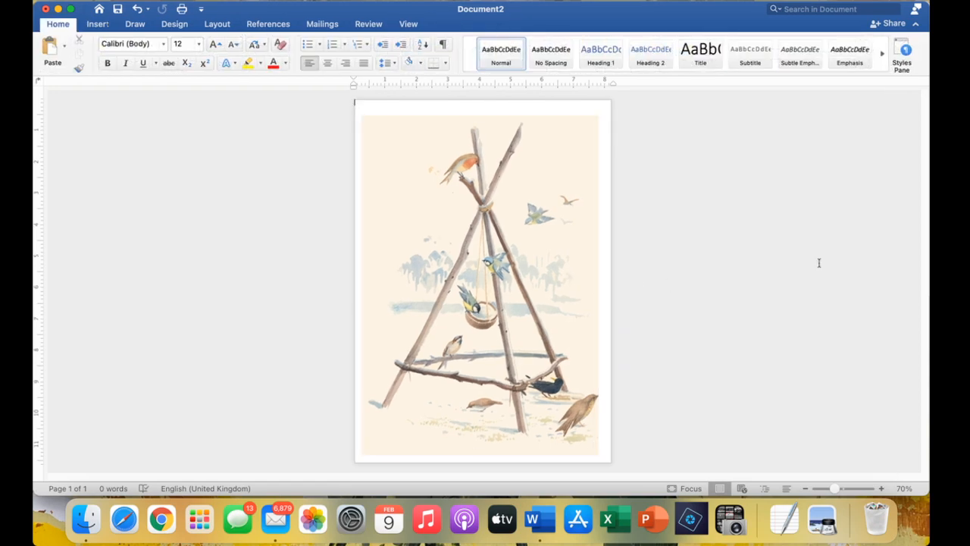